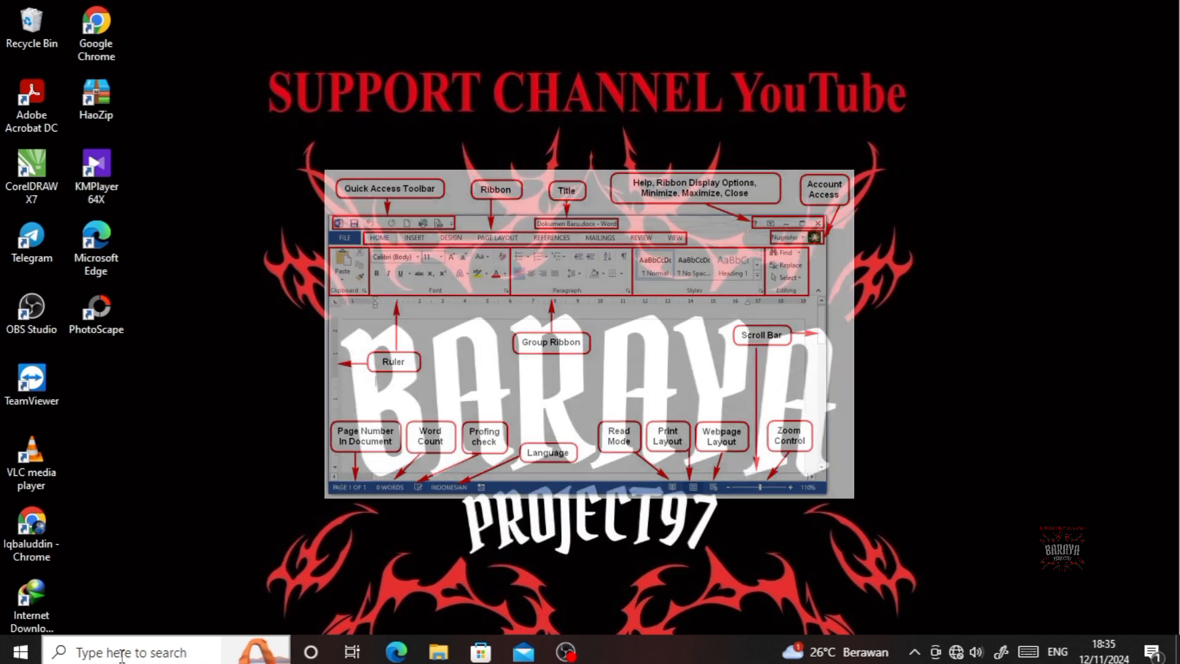
- Launch Word 2013 and create a blank document
click(121, 653)
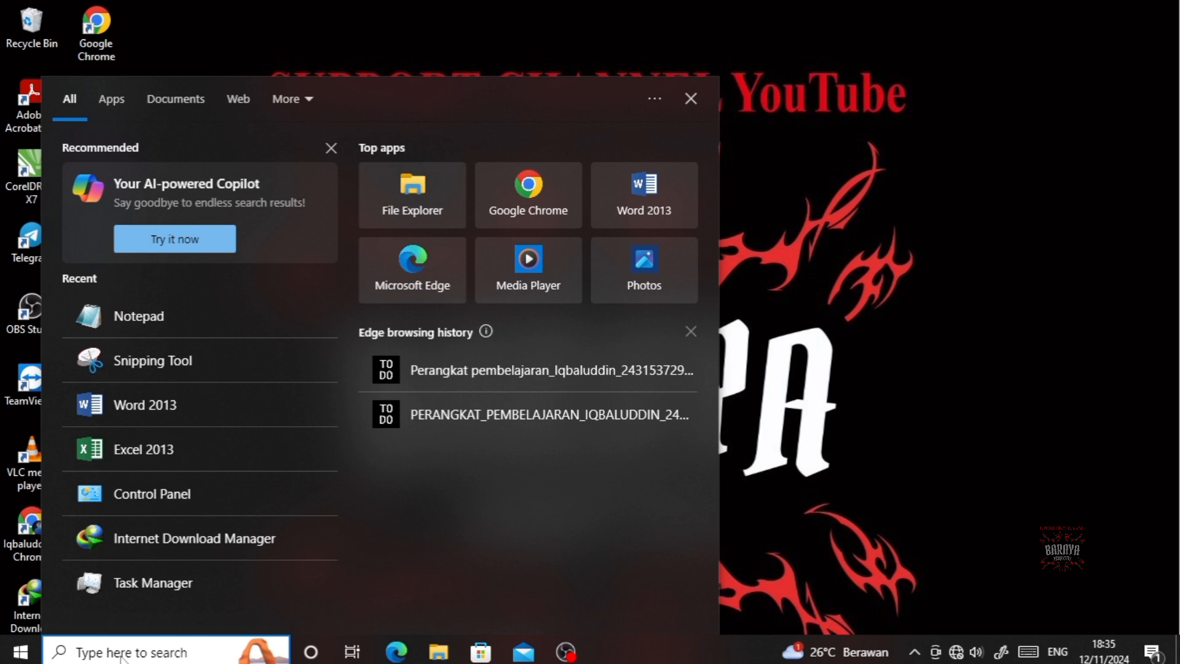
text(WORD)
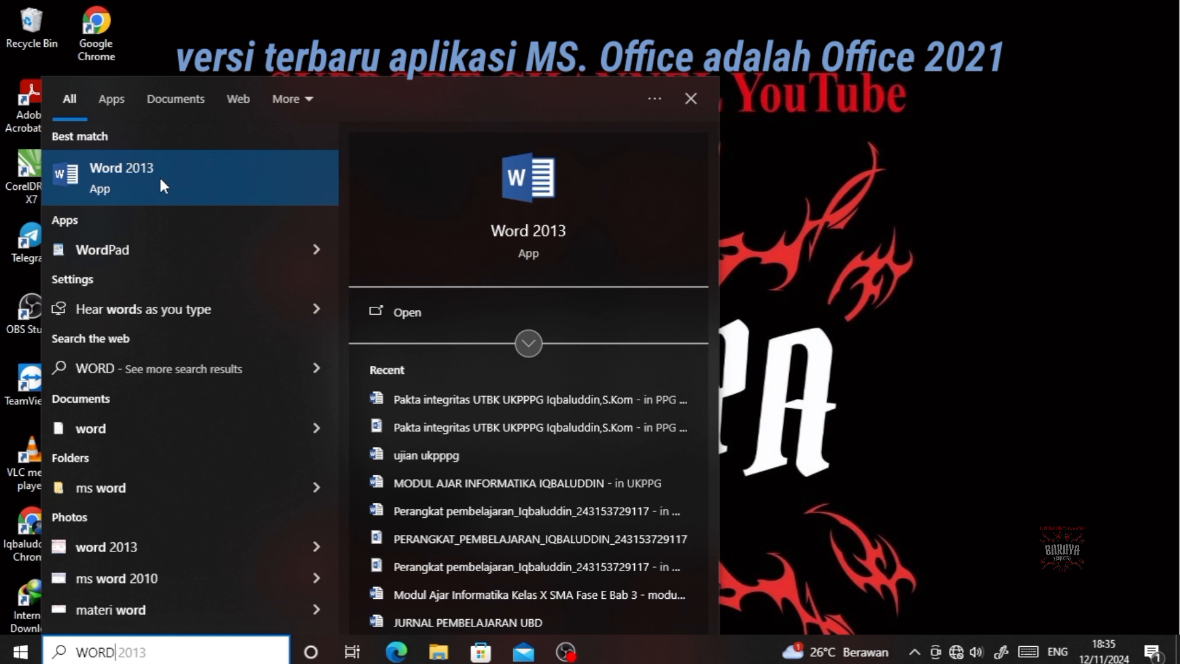
click(190, 191)
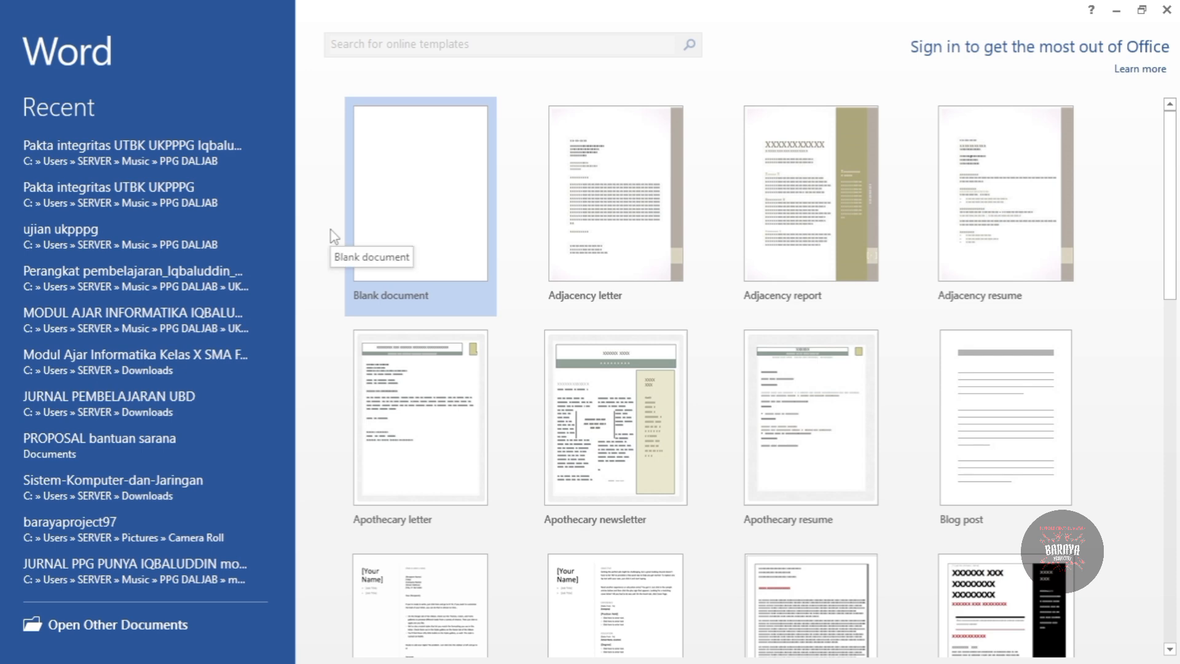
click(406, 212)
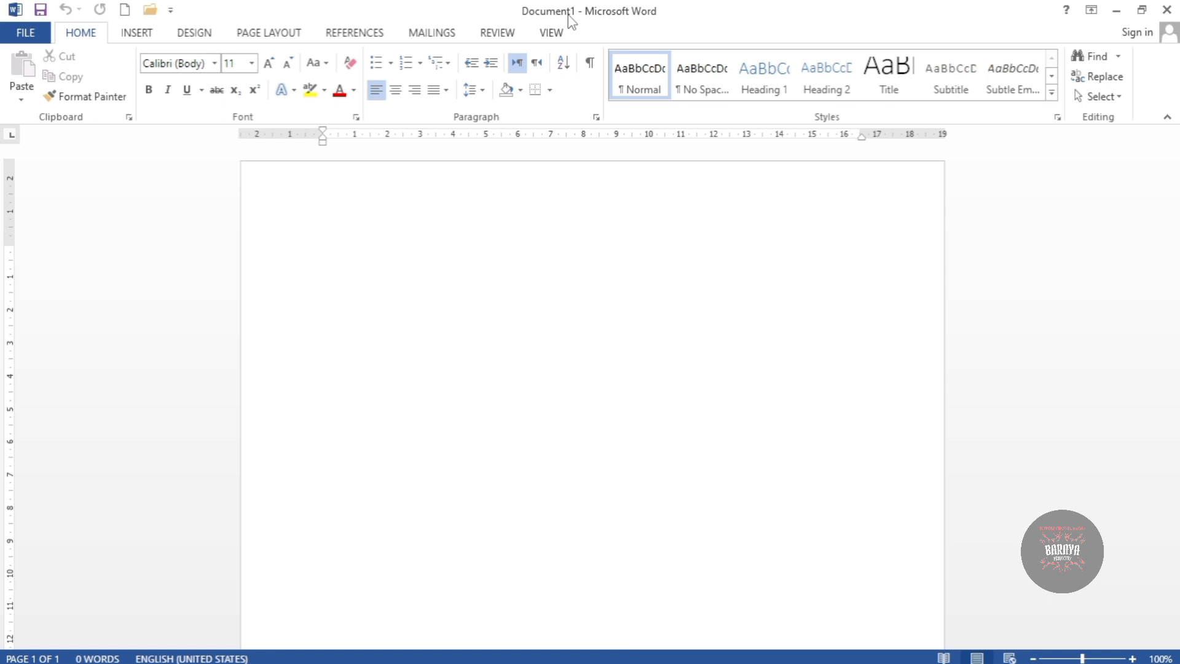
- Start saving the blank document to the computer and choose the Documents folder as the location
click(21, 38)
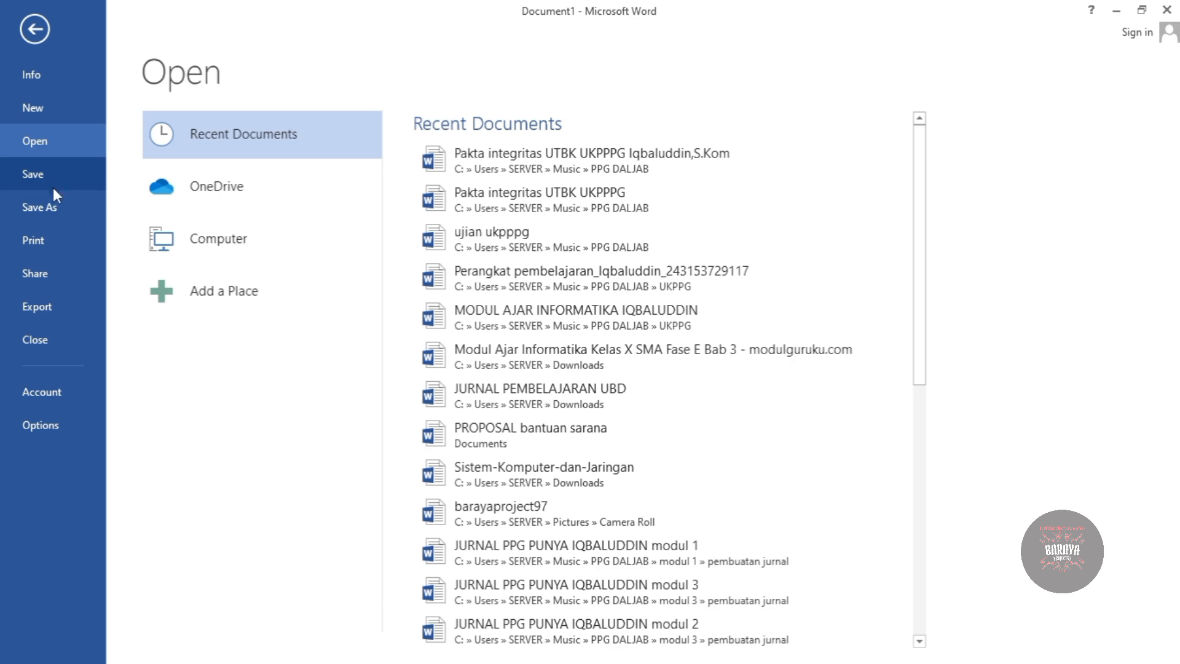
click(53, 176)
click(463, 426)
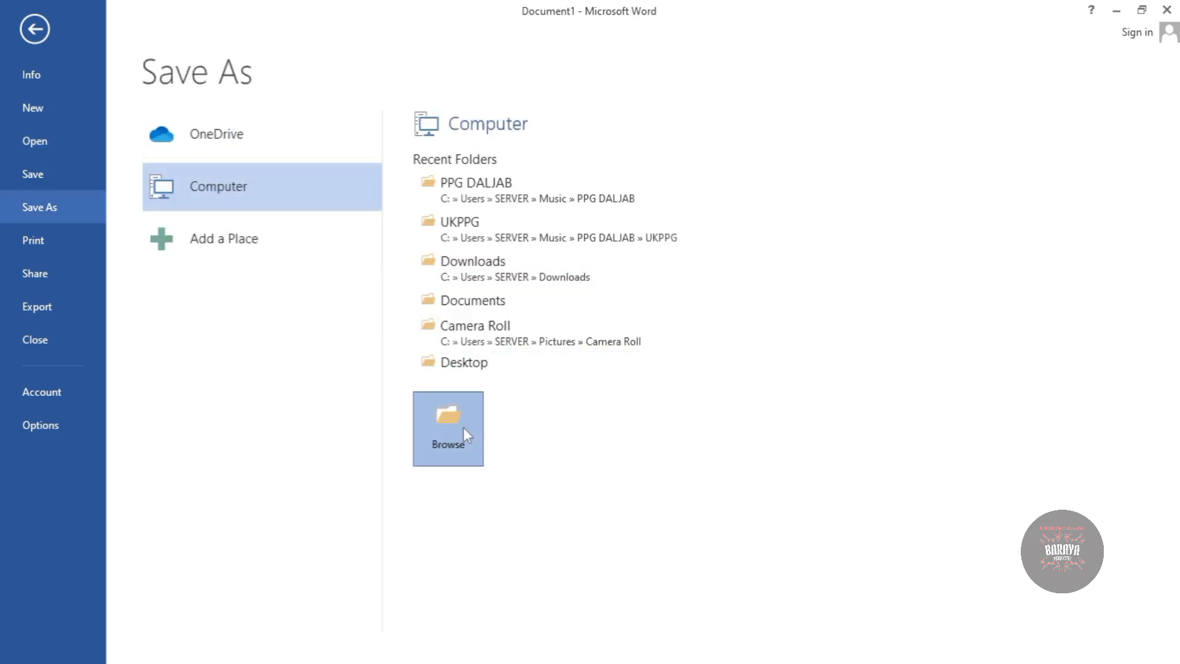
click(534, 413)
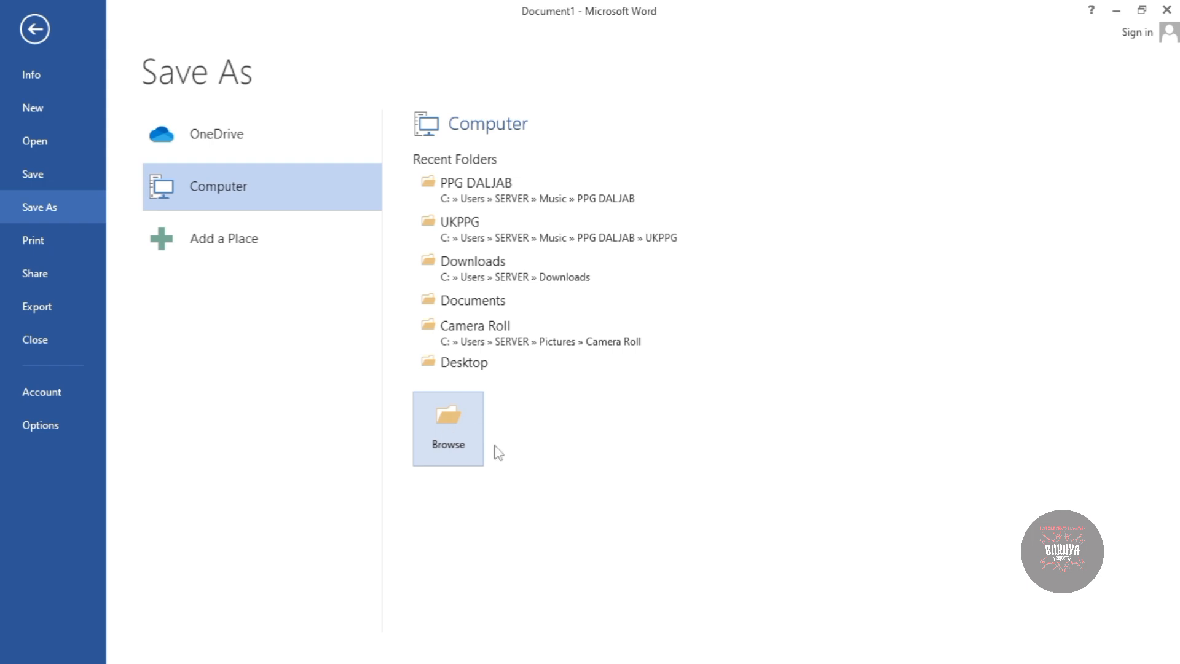
click(465, 433)
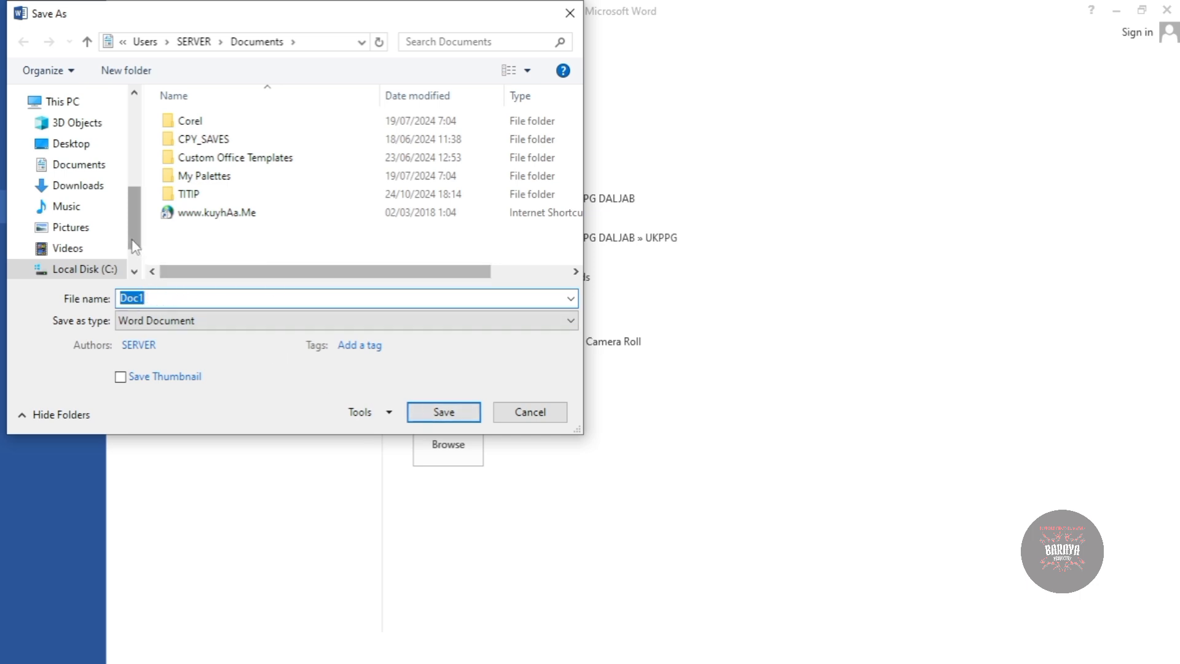
click(81, 171)
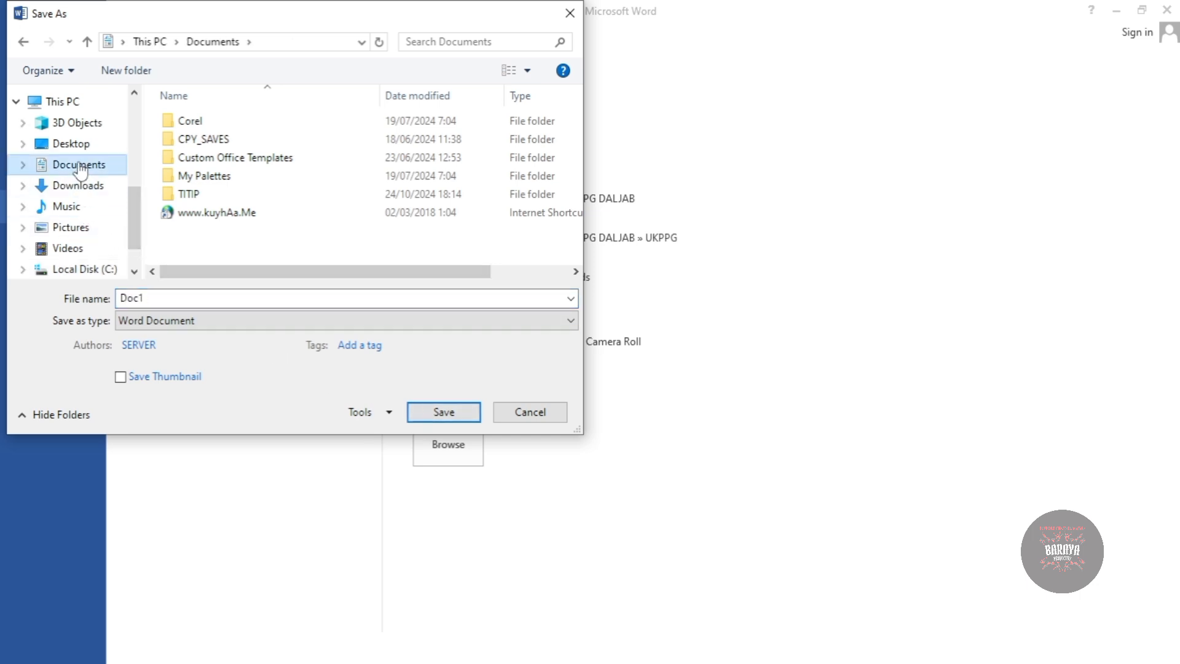
- Create a folder named "SMP DM" inside Documents and open it as the save location
click(128, 73)
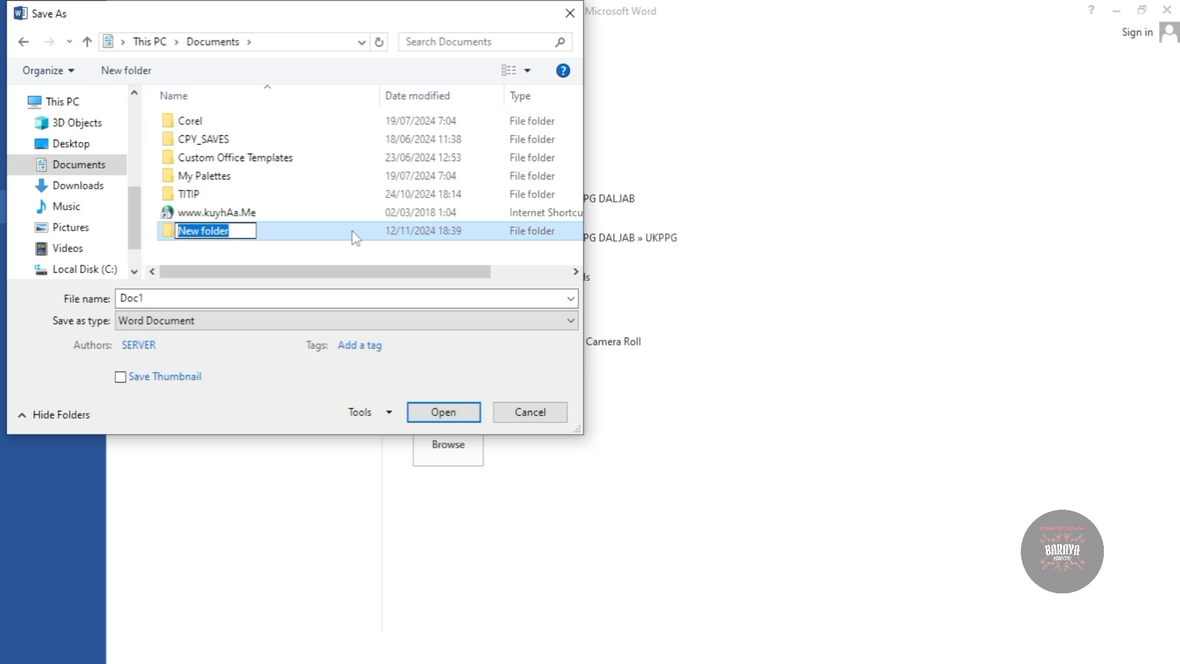
text(SMP)
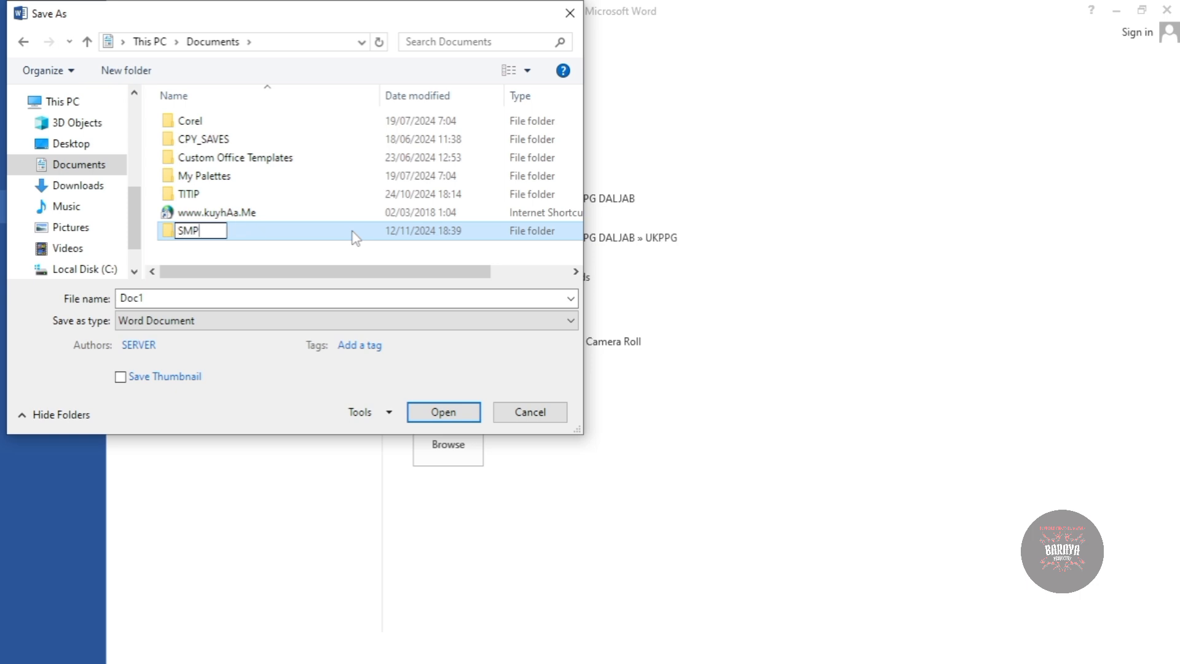
text(M)
key(Return)
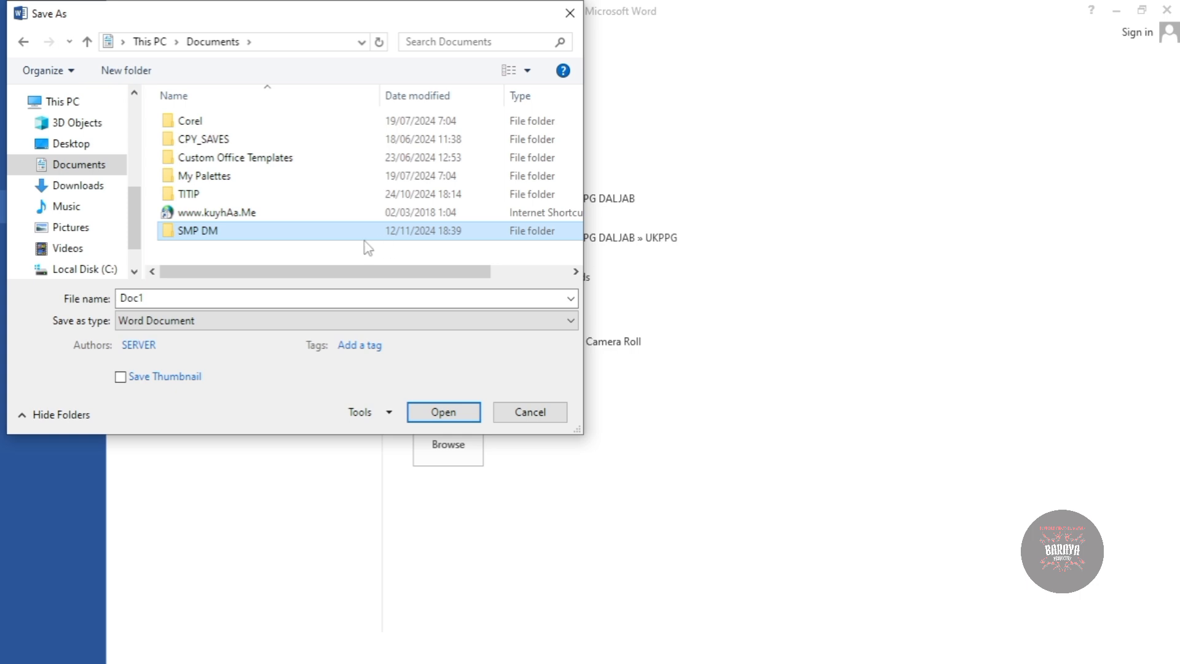
double_click(315, 231)
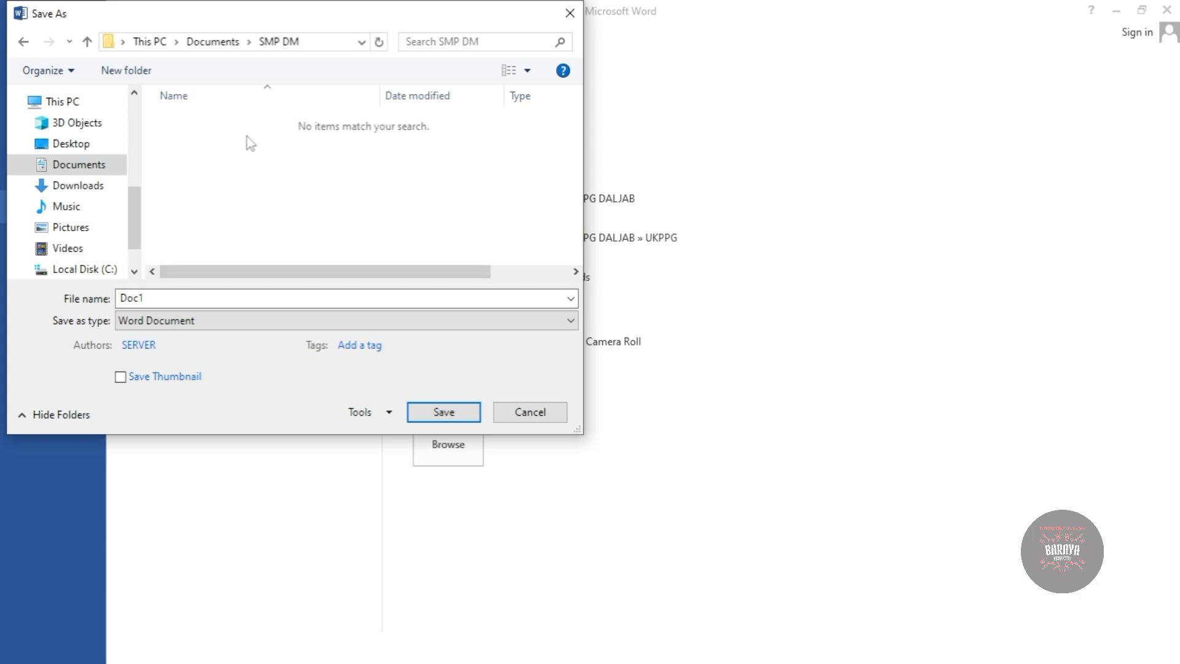
- Name the file "MENGENAL MS WORD" and save it as a Word Document in the SMP DM folder
click(239, 298)
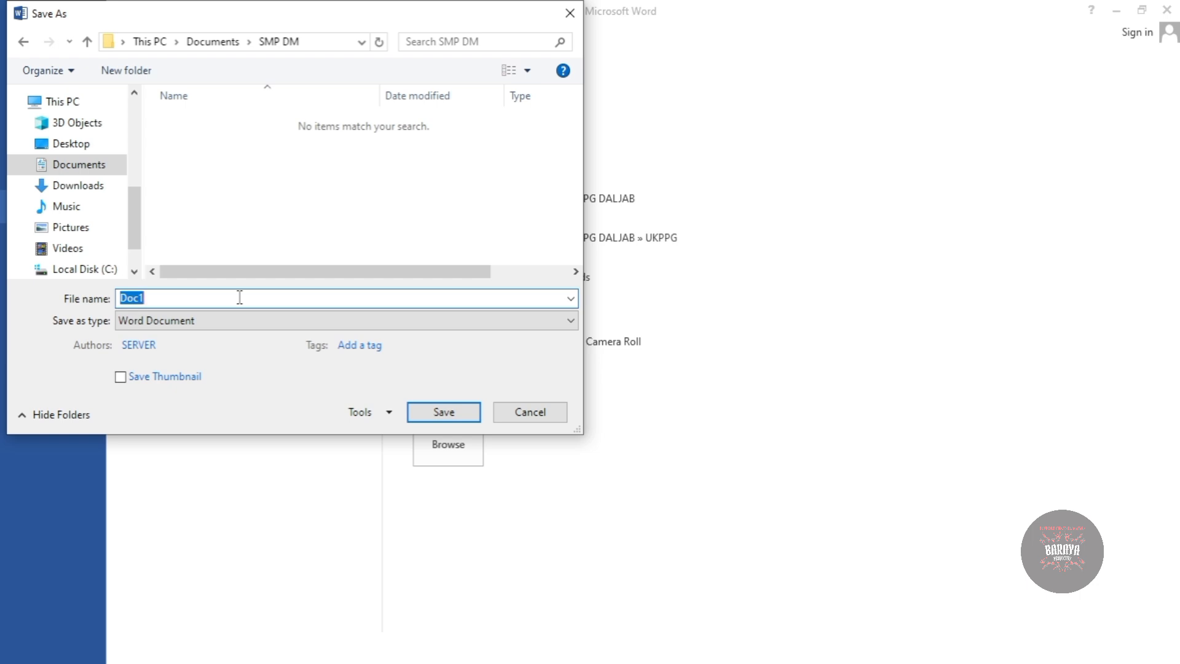
text(MENE)
key(BackSpace)
text(GENAL MS WORD)
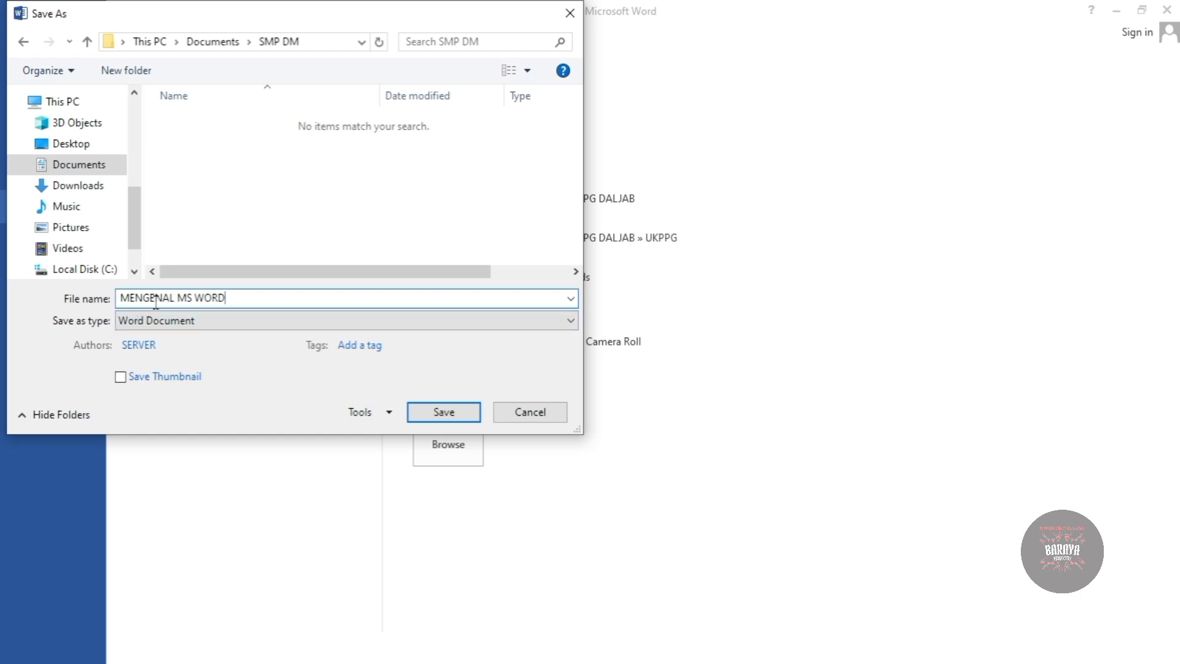
click(453, 420)
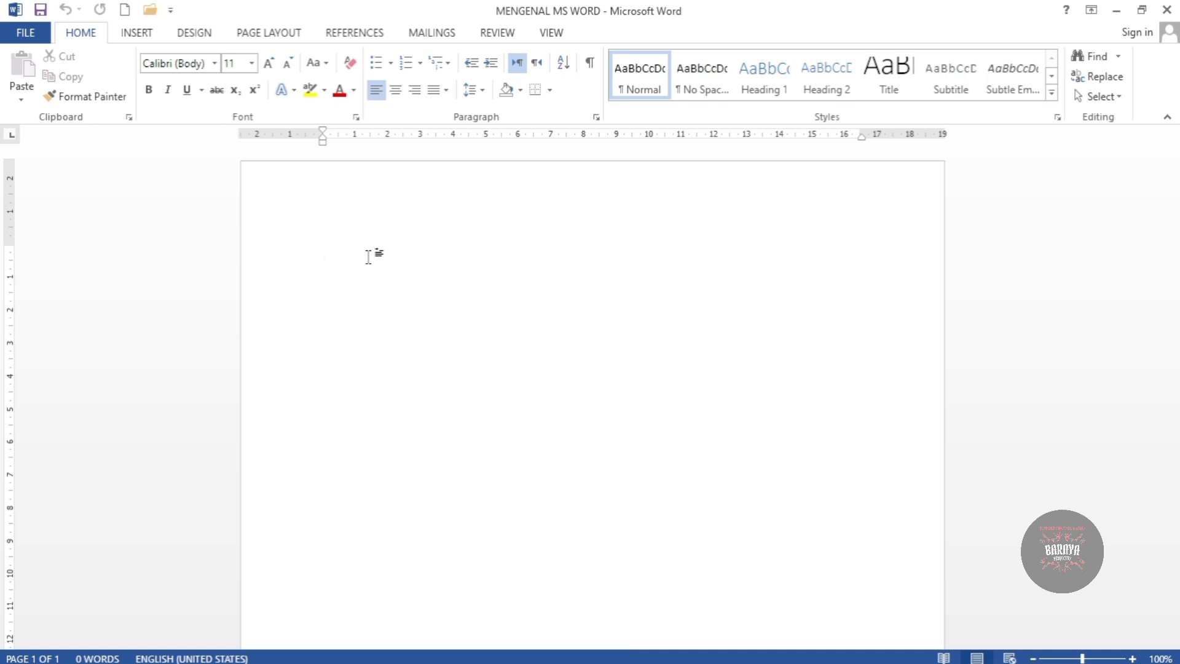
- Enter the text "BARAYA PROJECT97 SMP DM" on the first line of the document
text(BARA)
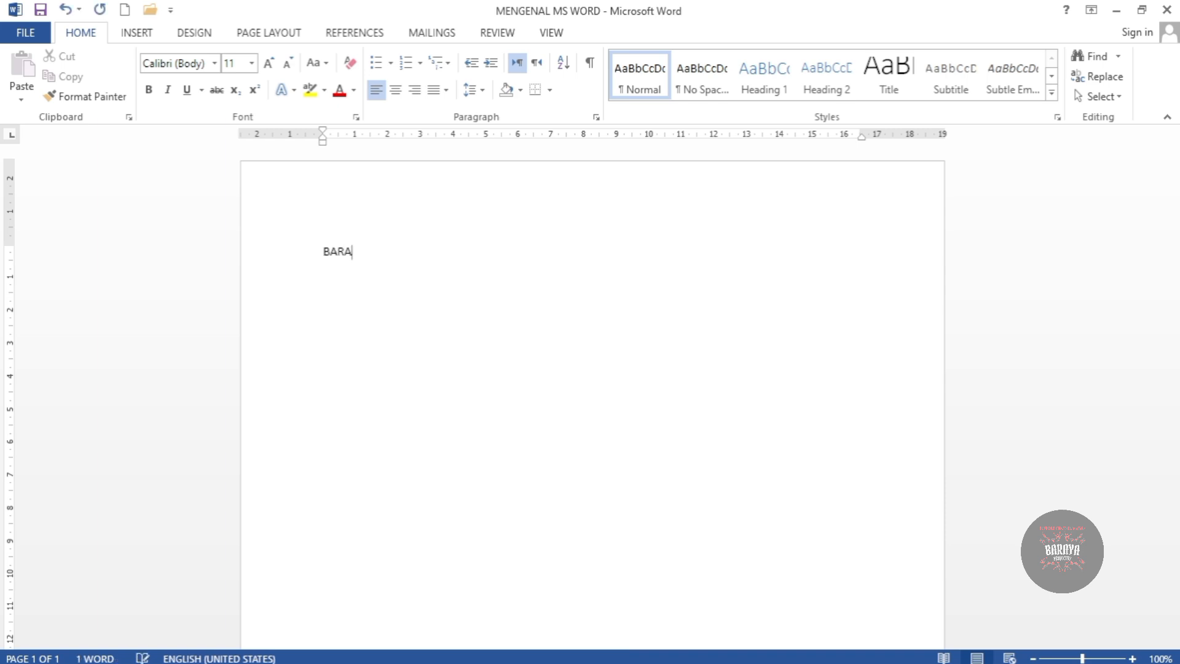
text(YA:)
key(BackSpace)
text(PROJECT97 SMP)
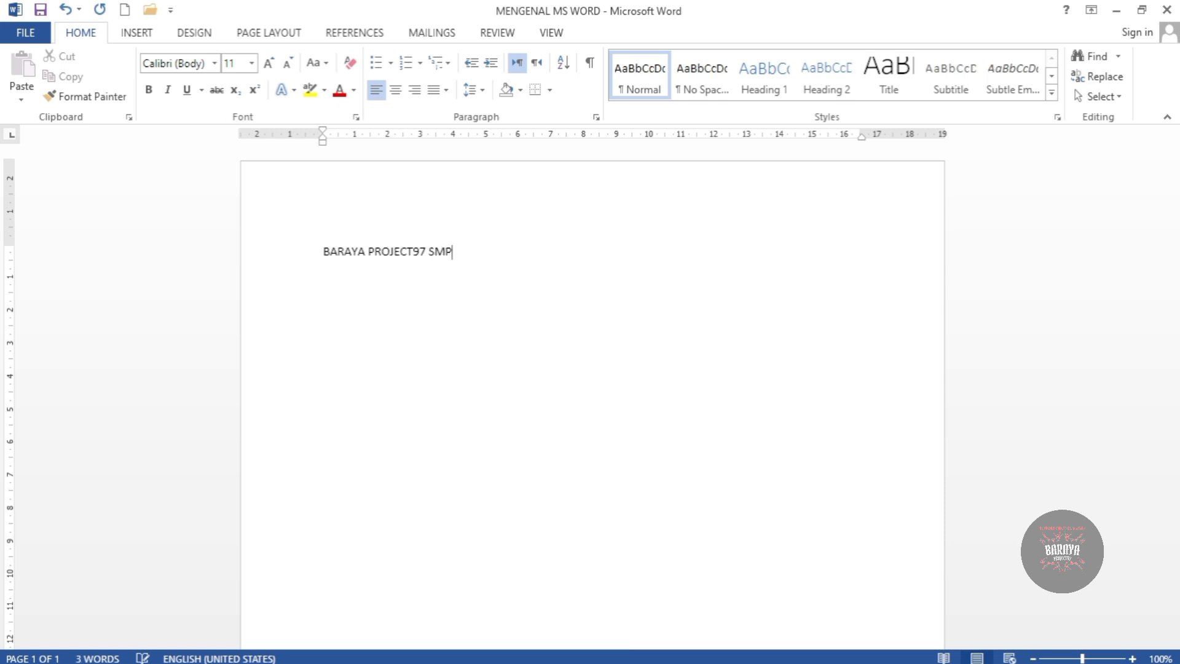
text( DM)
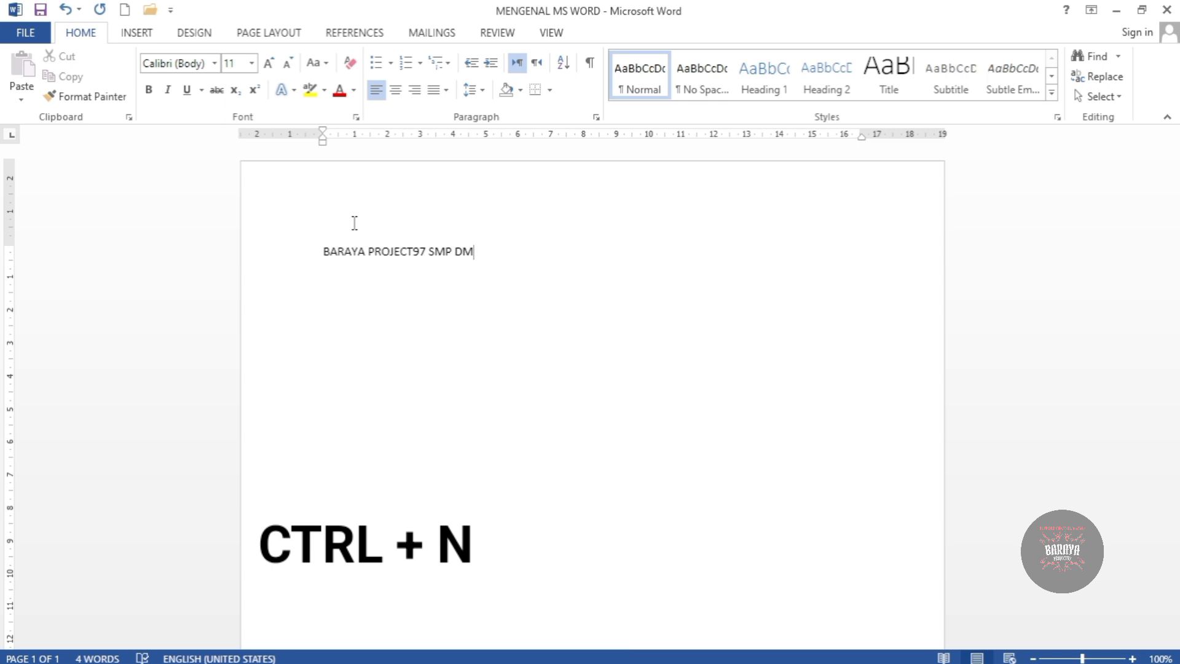
- Create a new blank document and close it to return to the MENGENAL MS WORD document
key(ctrl+n)
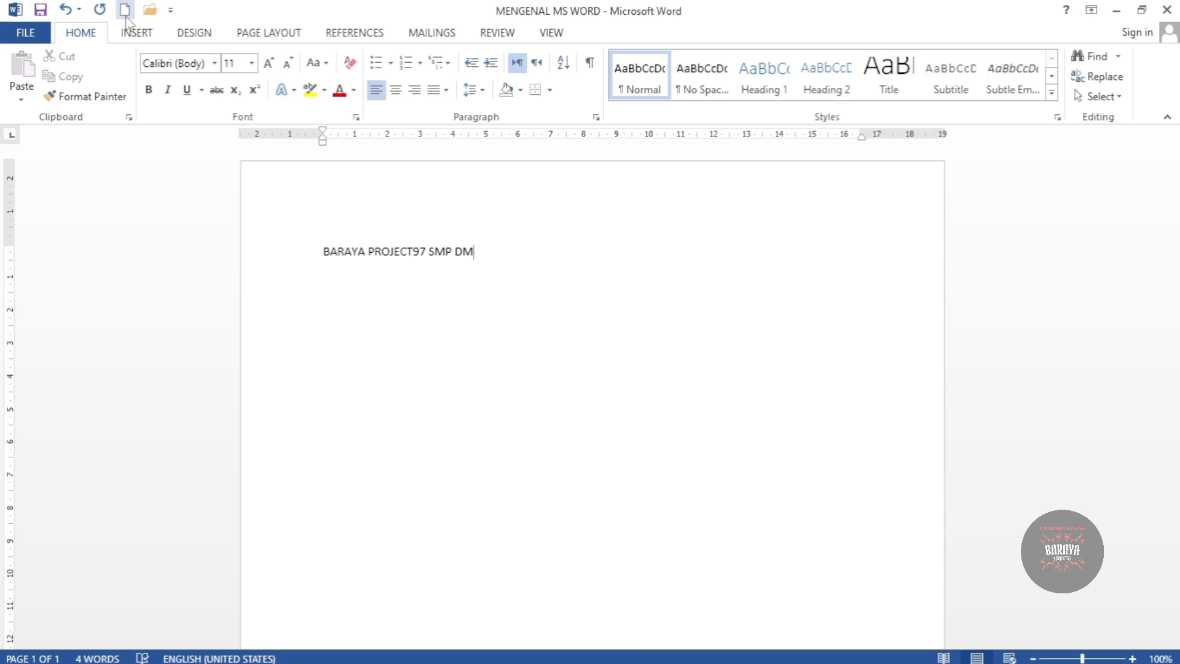
click(125, 10)
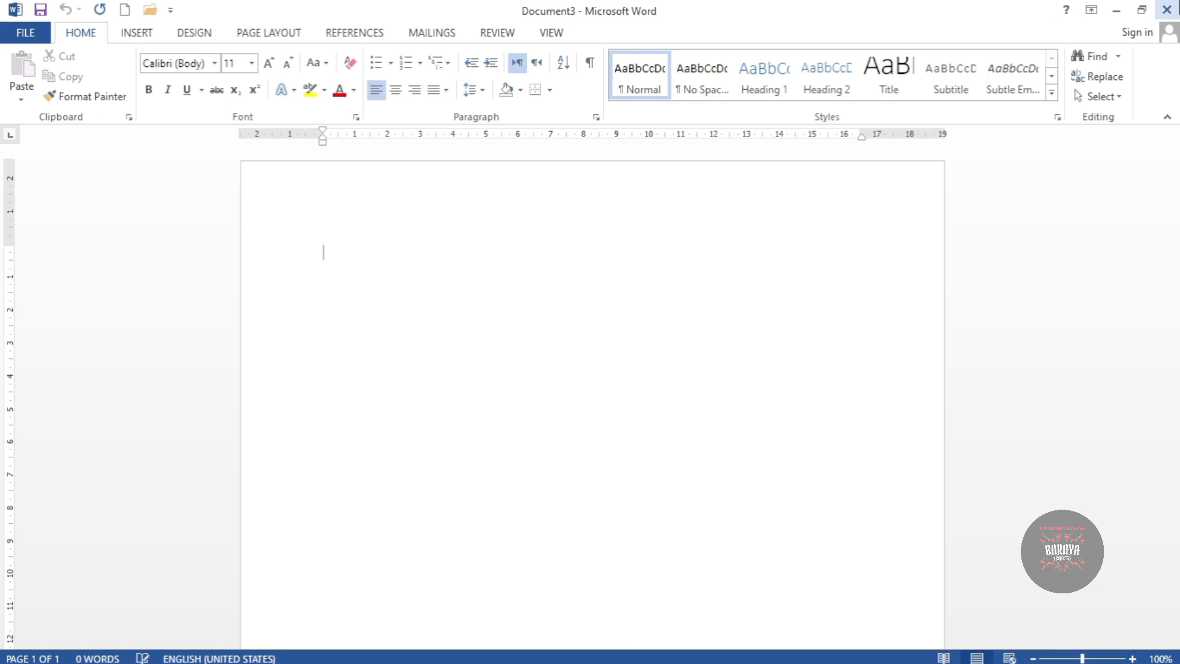
click(1166, 9)
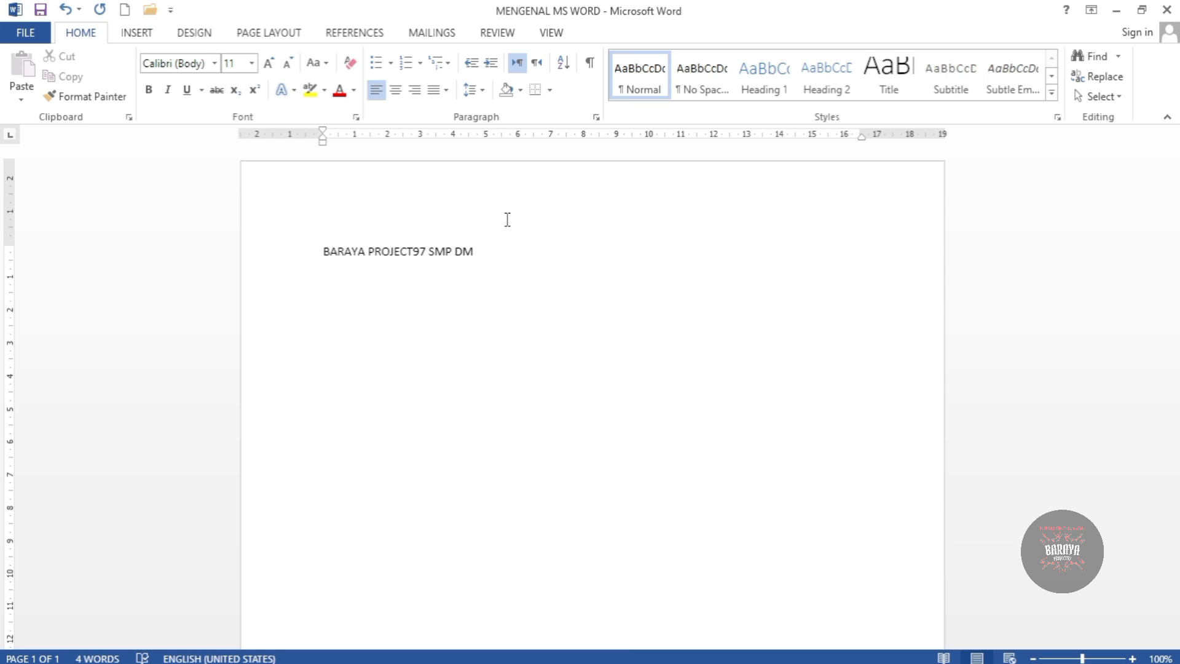
- Save the document, and undo and redo the entry of the text line
click(40, 9)
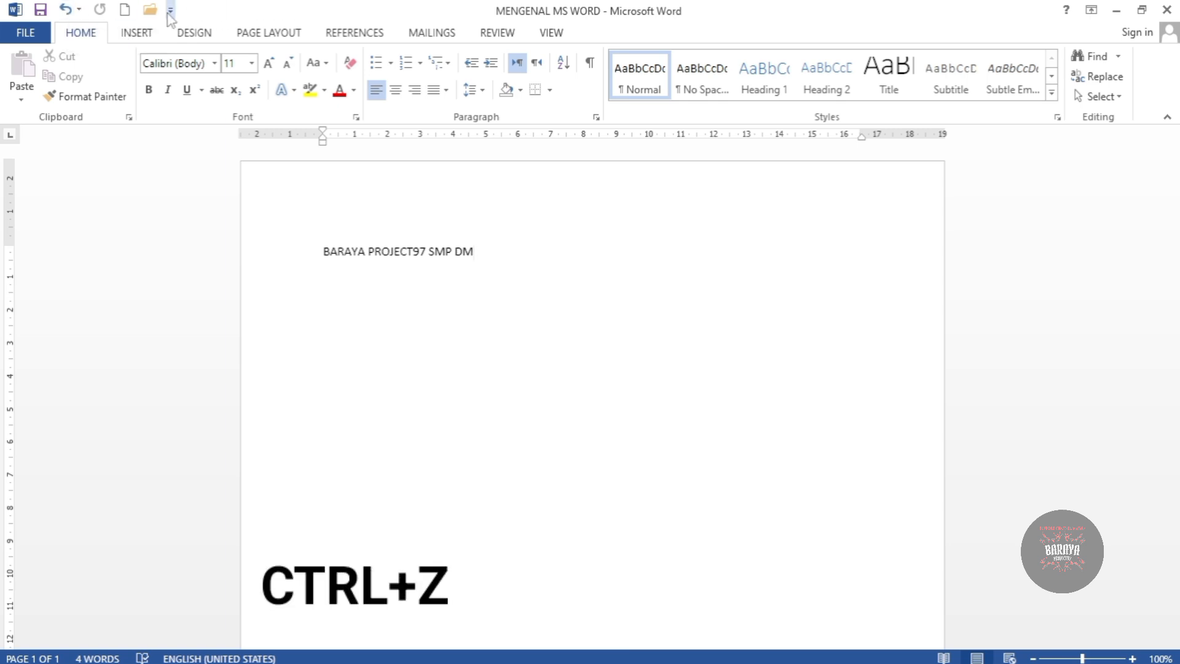
click(67, 10)
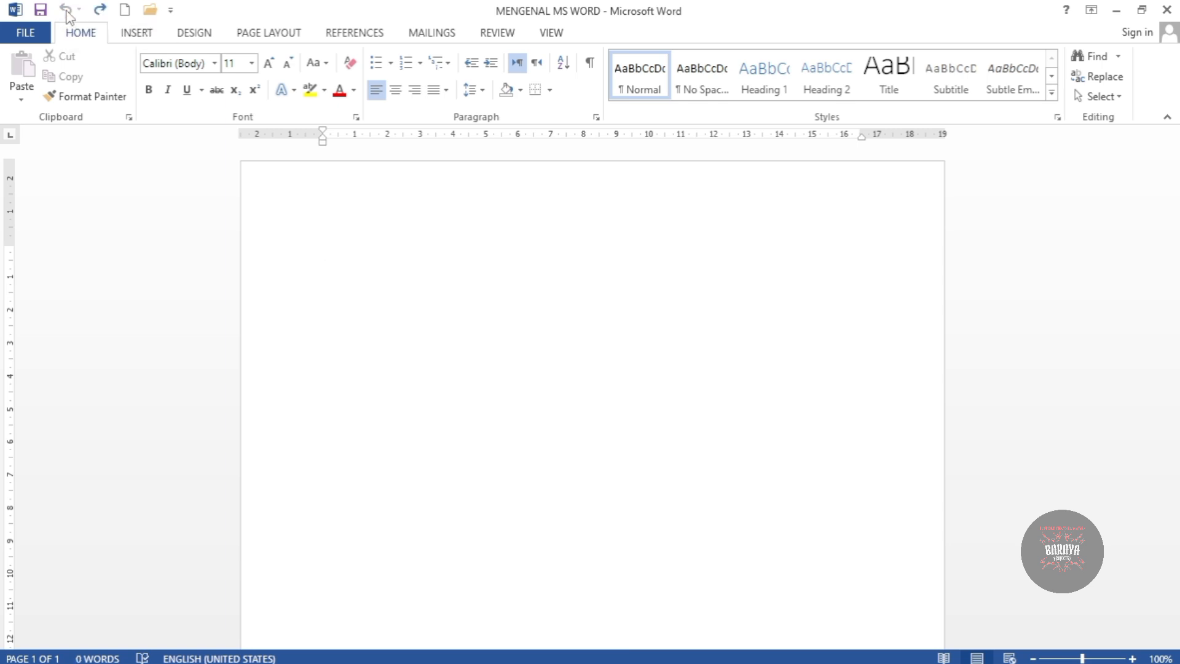
click(100, 10)
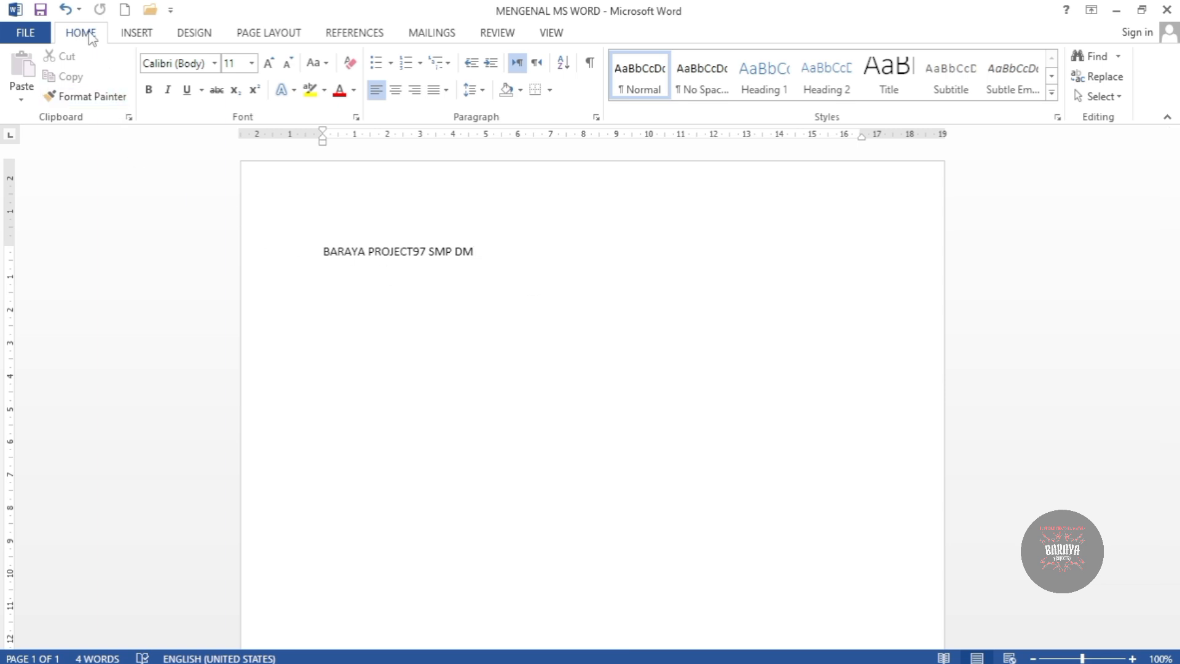
- Examine the Insert, Design, Page Layout, References, Mailings, Review and View command groups, ending back at Home
click(139, 42)
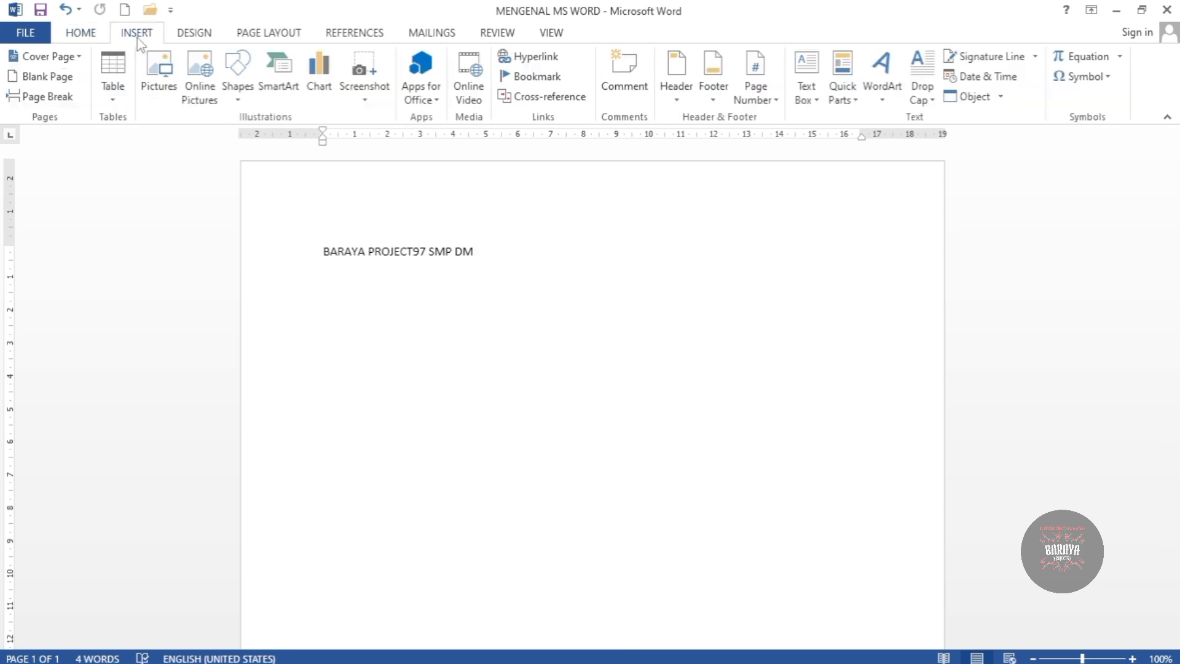
click(195, 33)
click(263, 37)
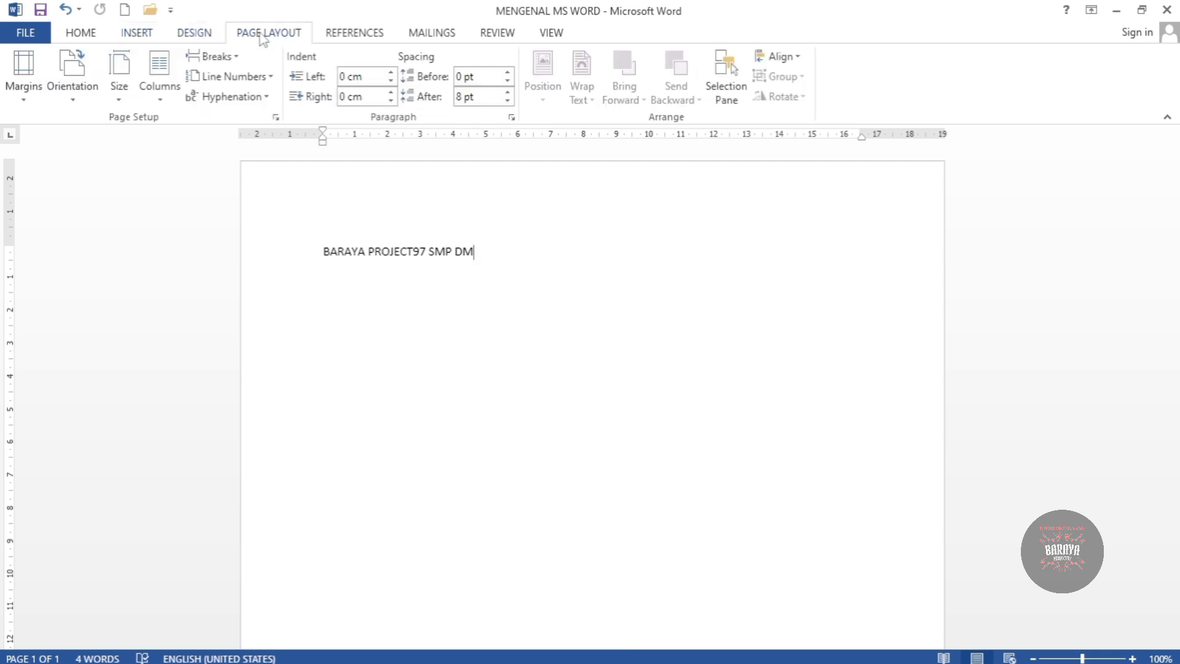
click(376, 35)
click(418, 37)
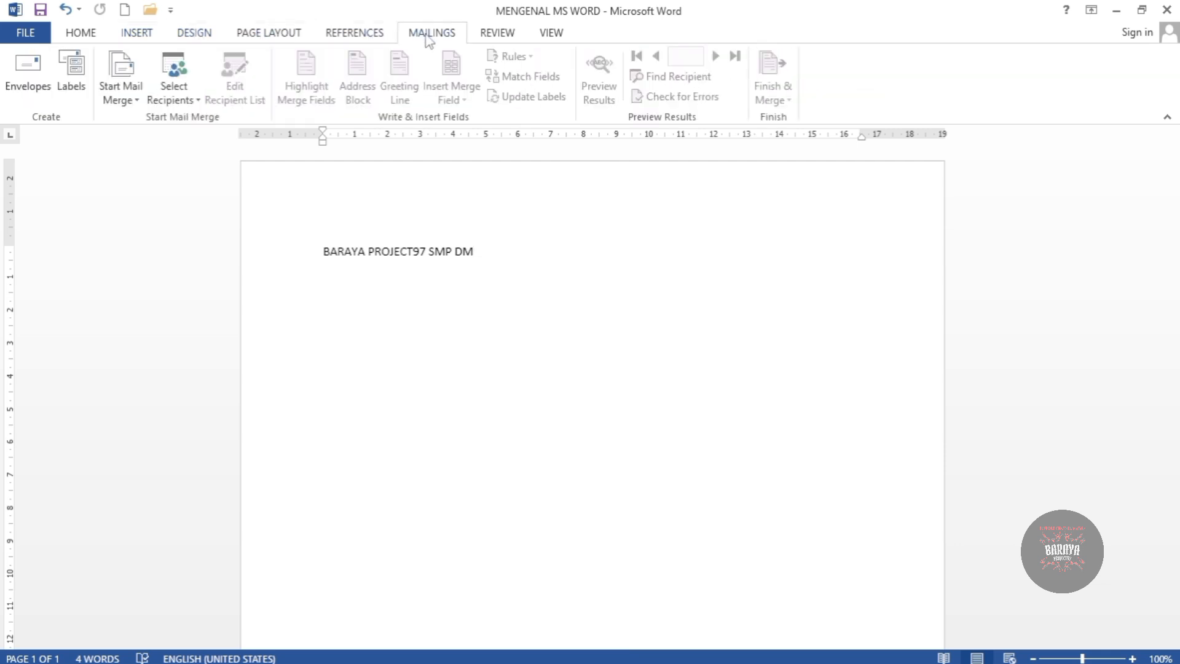
click(498, 36)
click(564, 35)
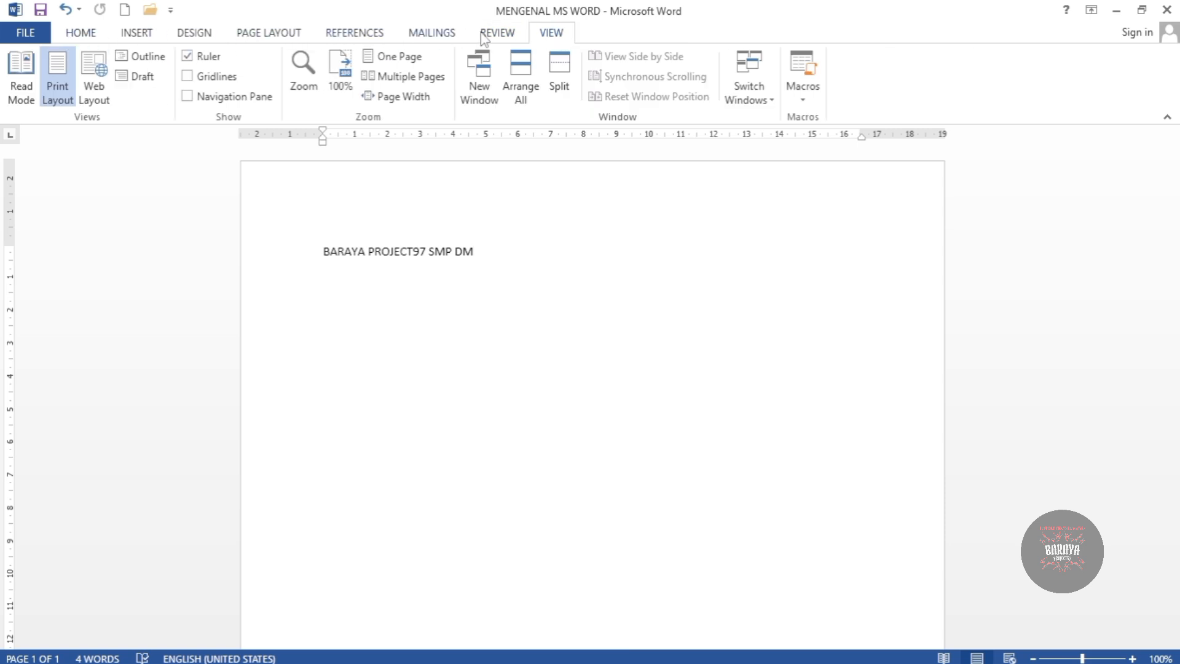
click(82, 39)
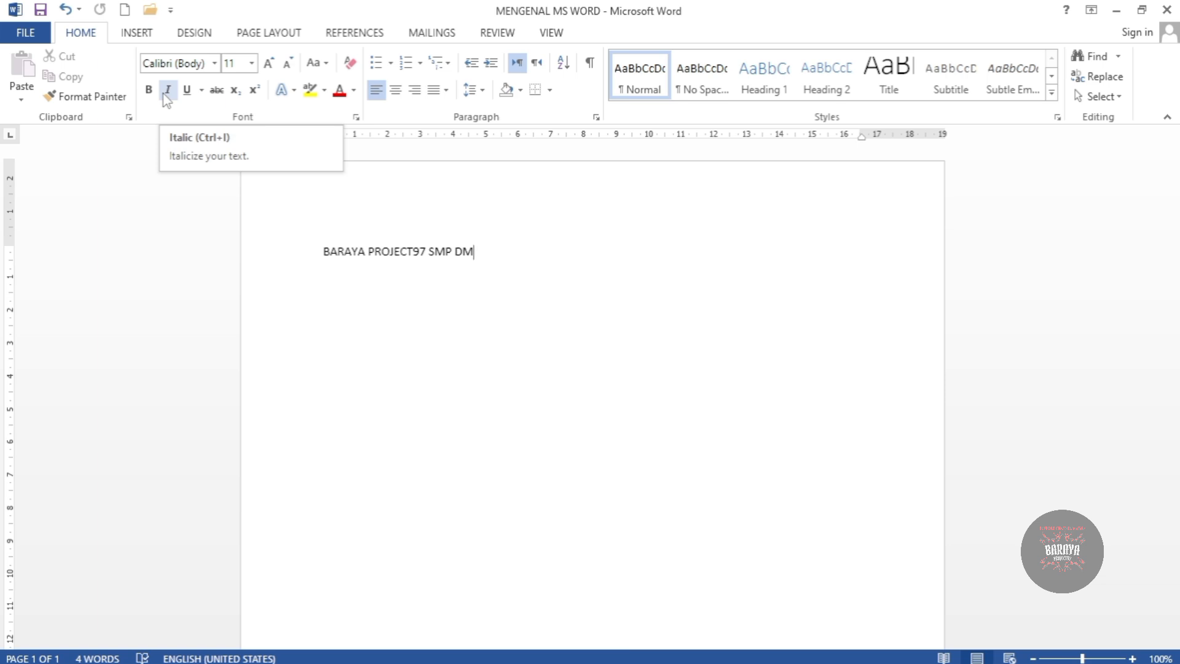
- Look through the available font sizes and typefaces without choosing one
click(256, 70)
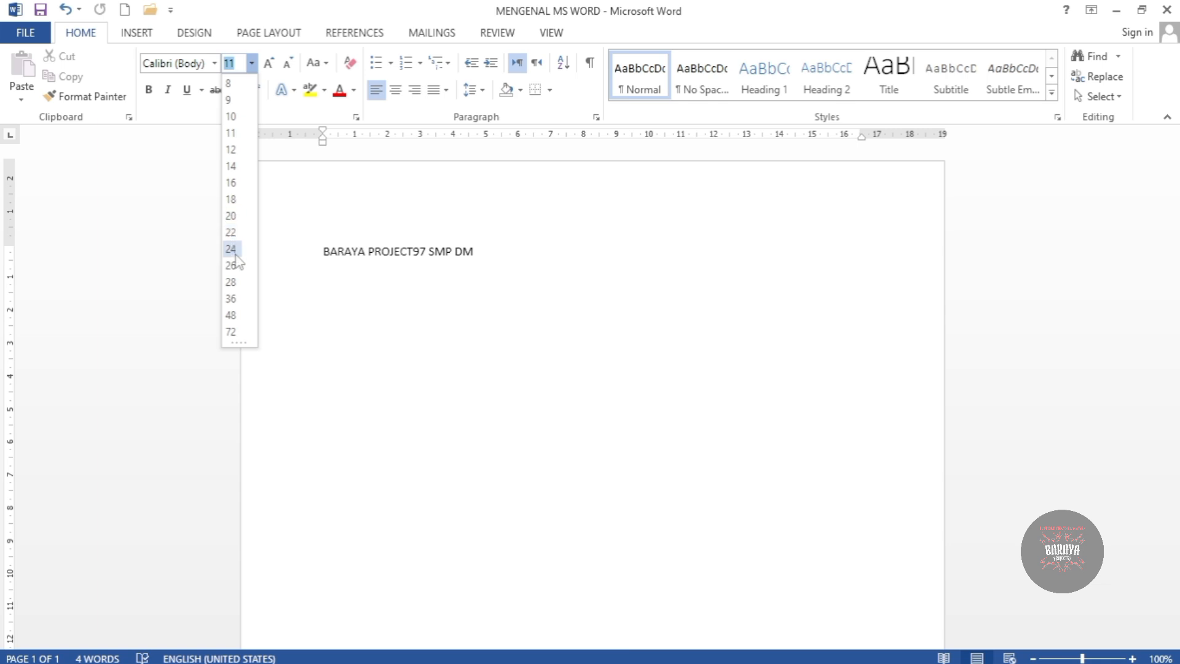
click(214, 64)
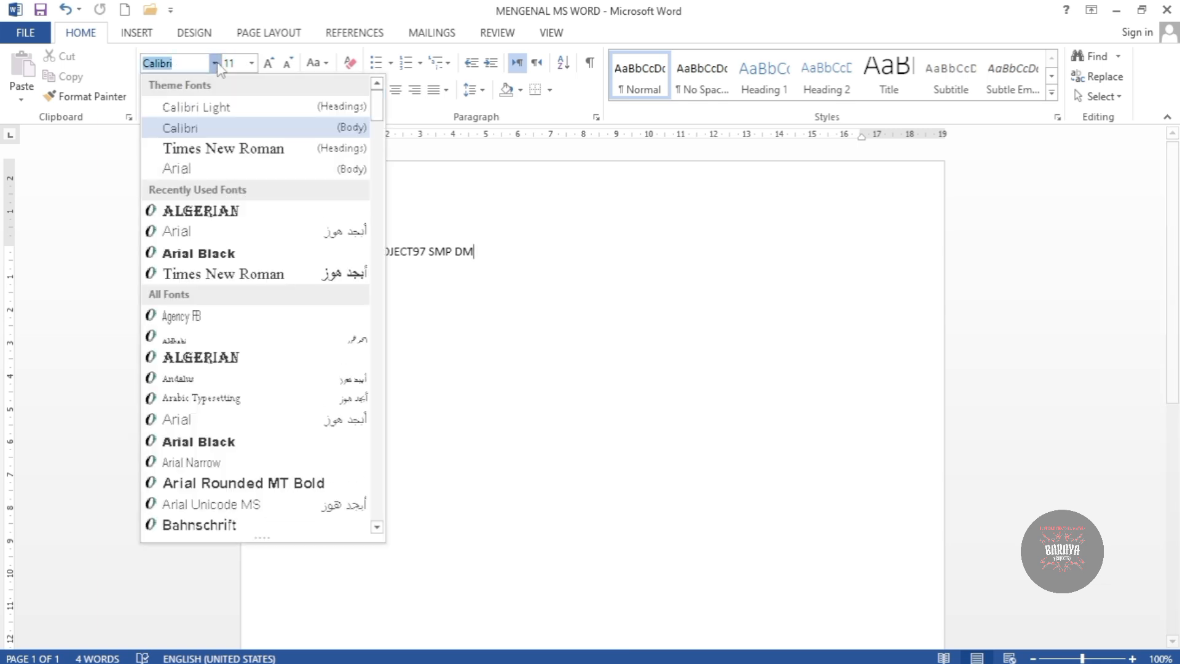
click(252, 63)
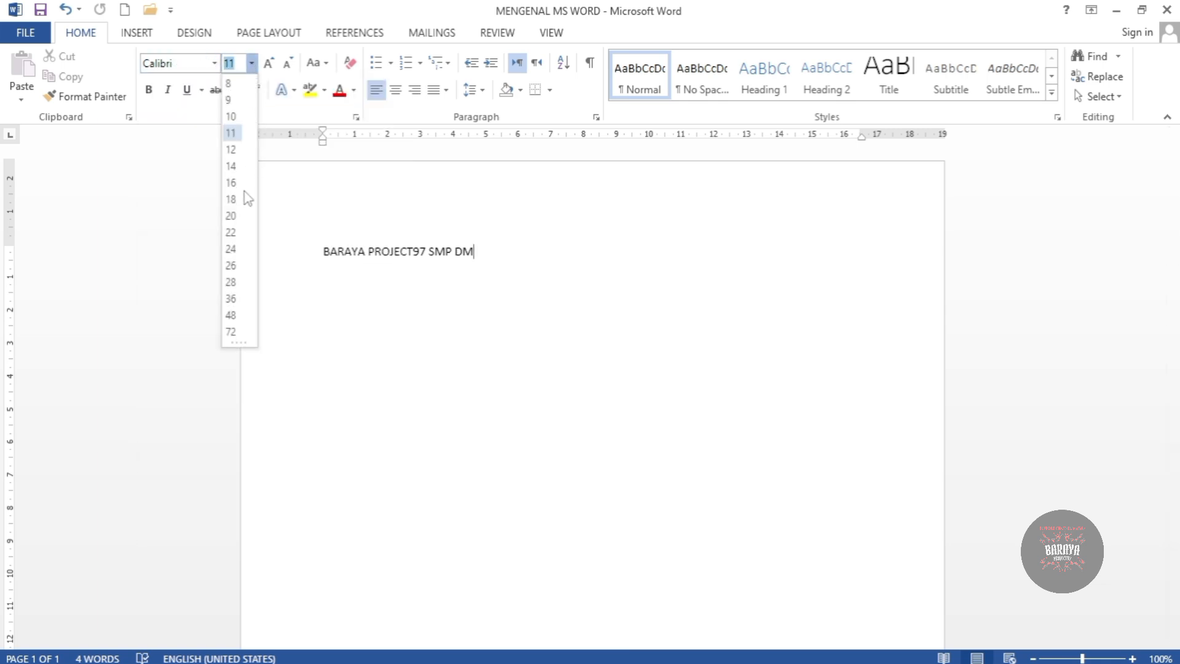
click(515, 252)
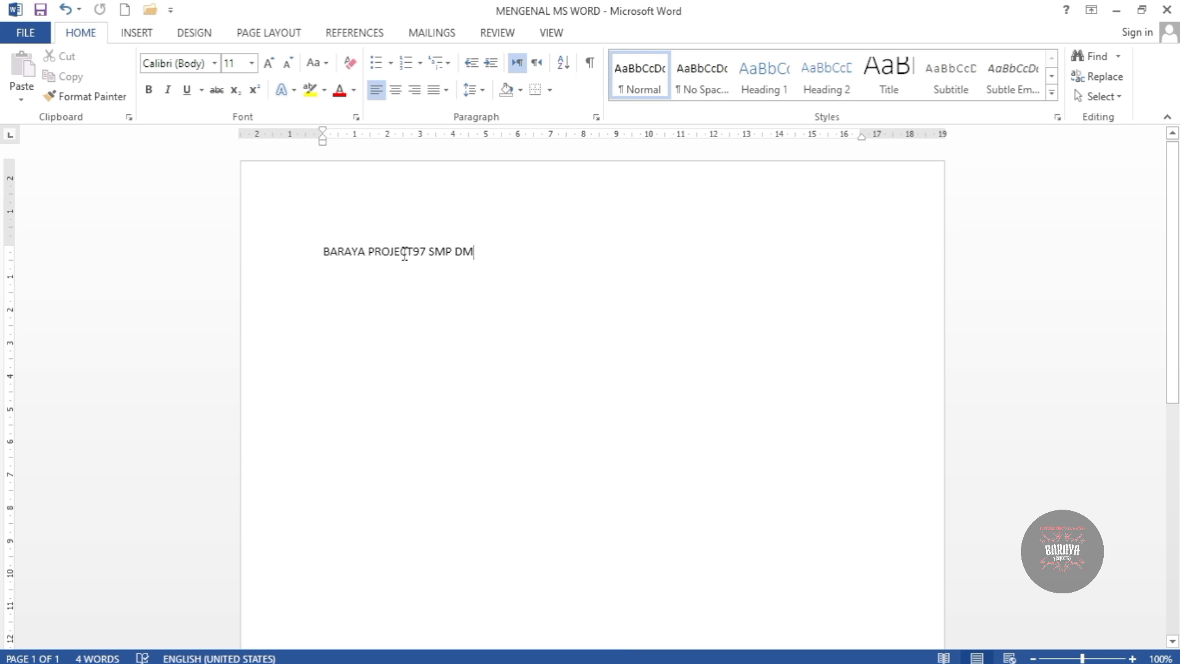
- Select the whole text line and try it in Times New Roman before setting its font to Algerian
click(266, 247)
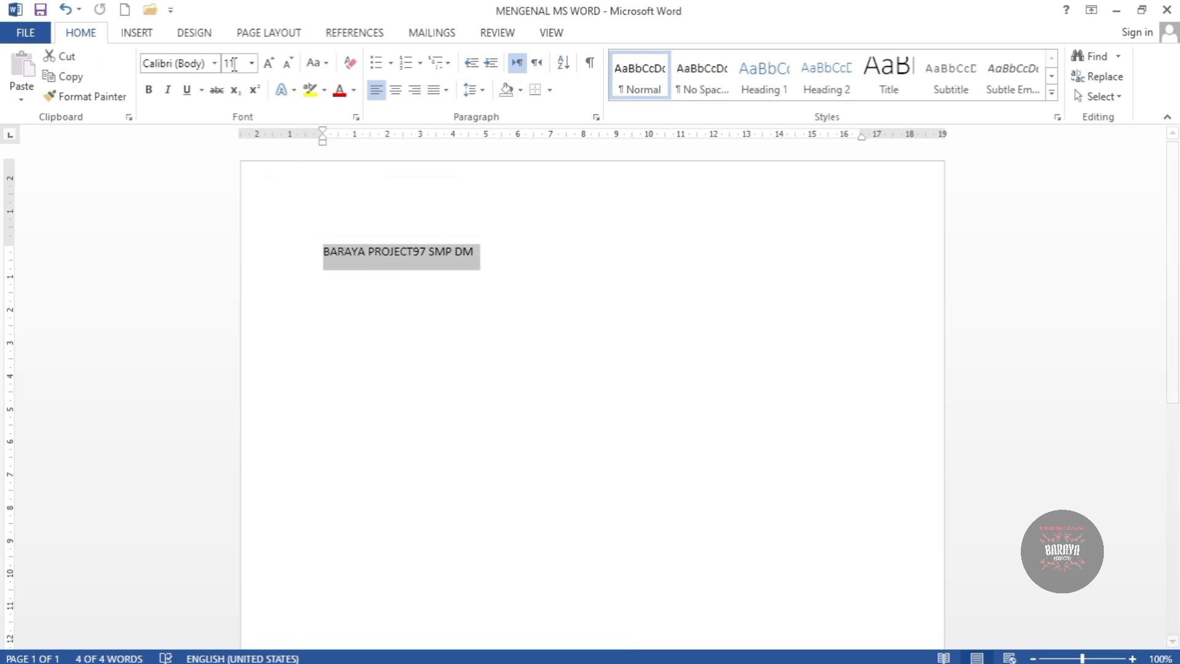
click(215, 64)
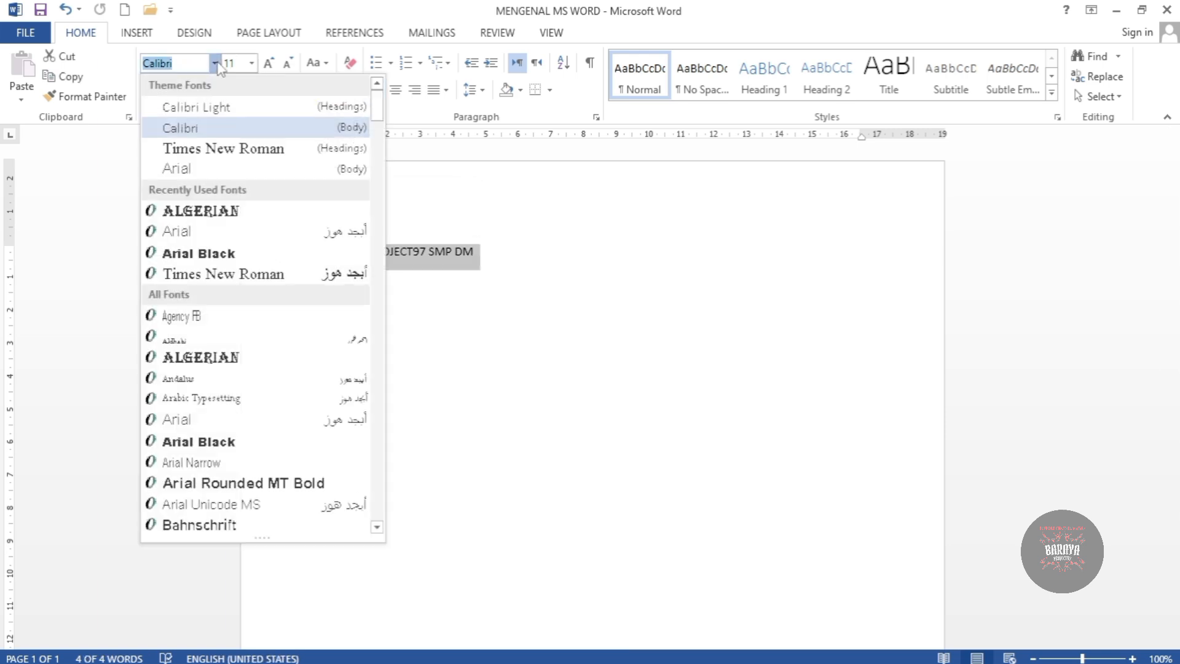
click(249, 161)
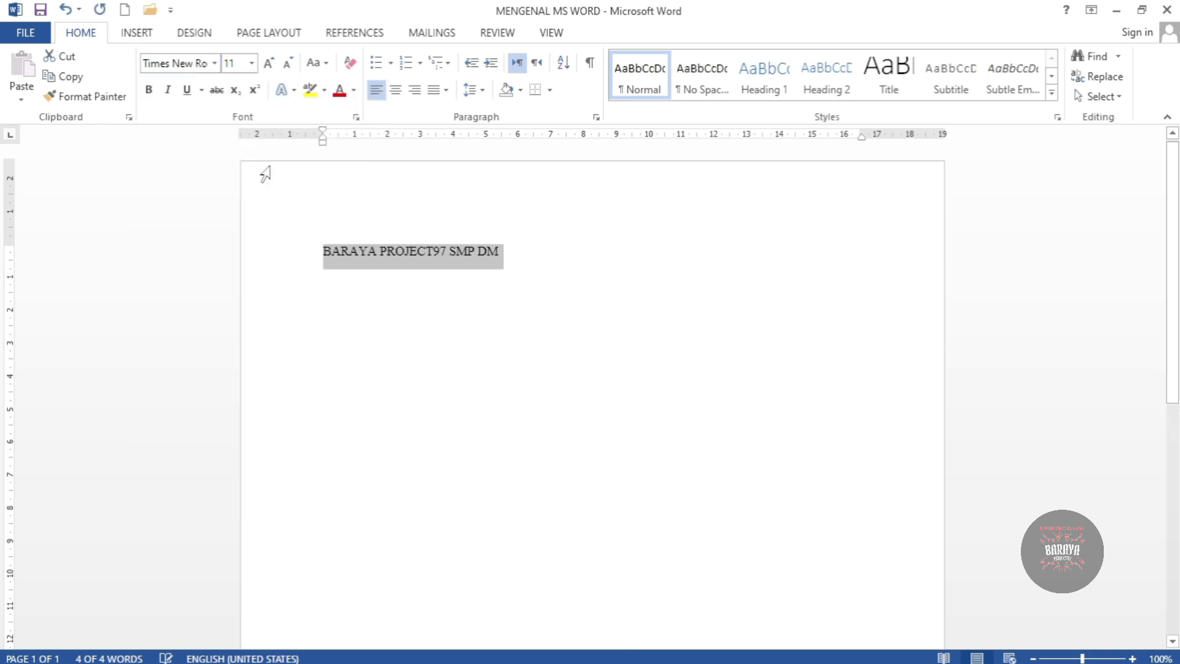
click(215, 63)
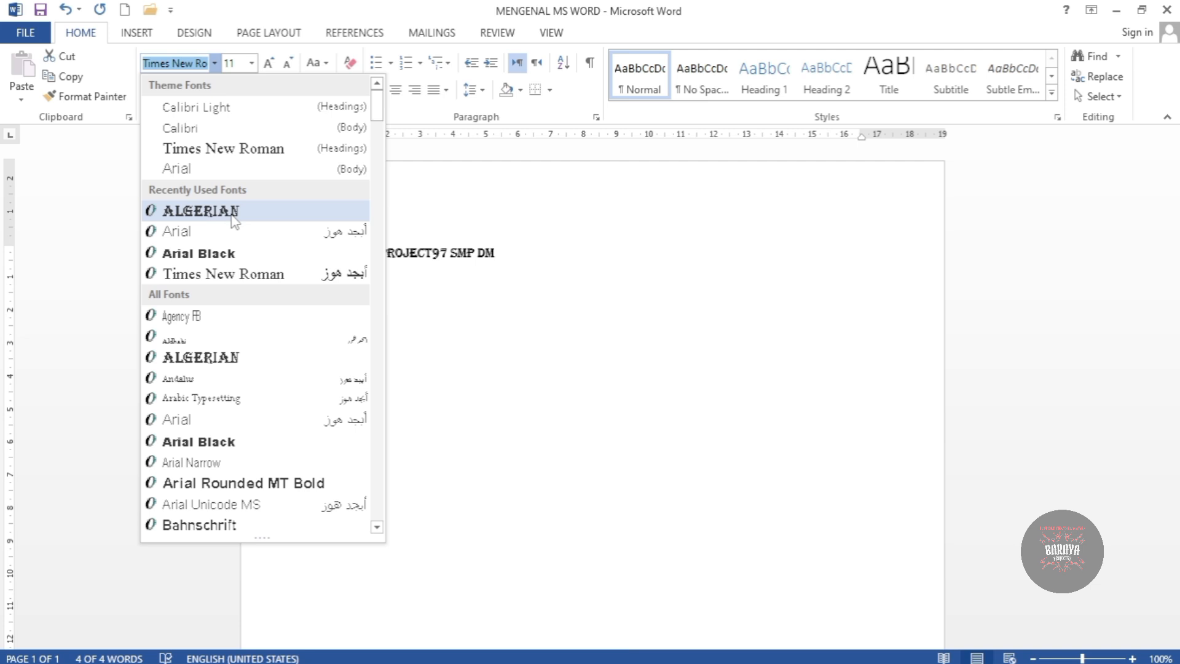
click(264, 212)
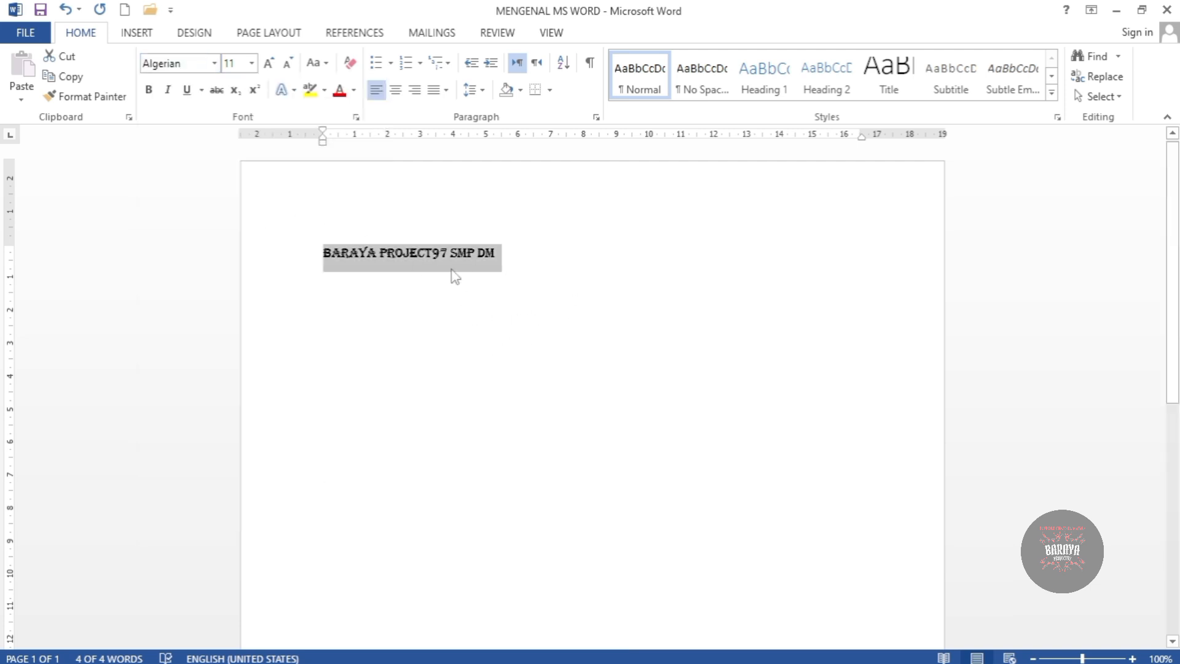
- Set the Algerian text line to font size 24 and centre it on the page
click(251, 63)
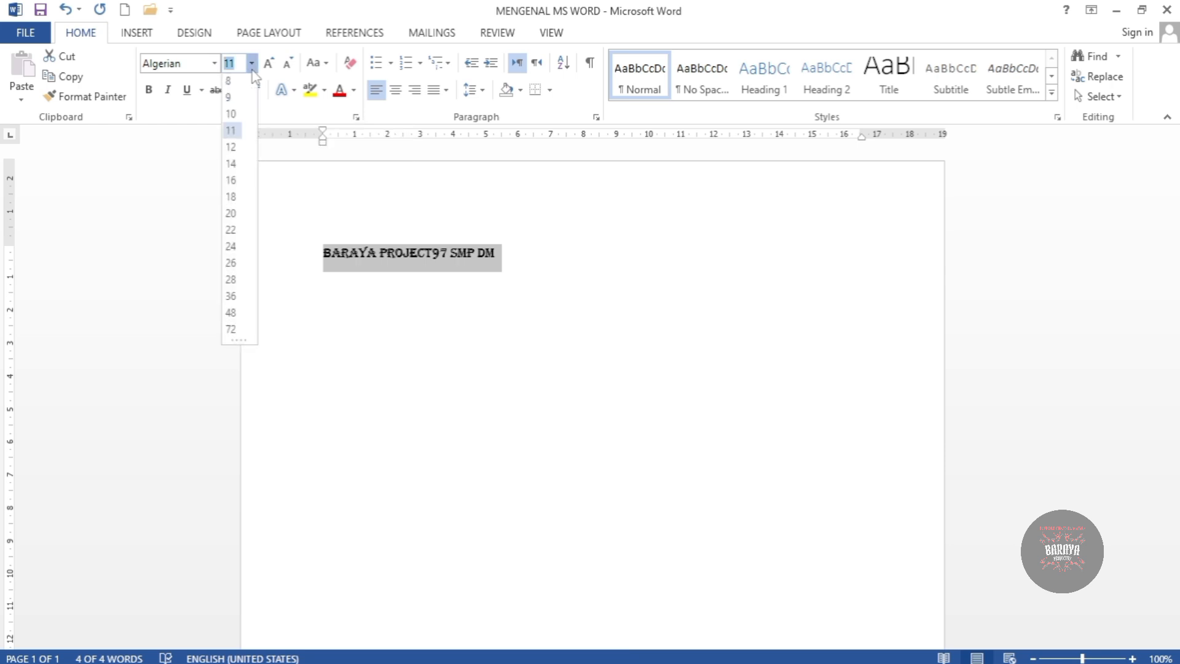
click(234, 249)
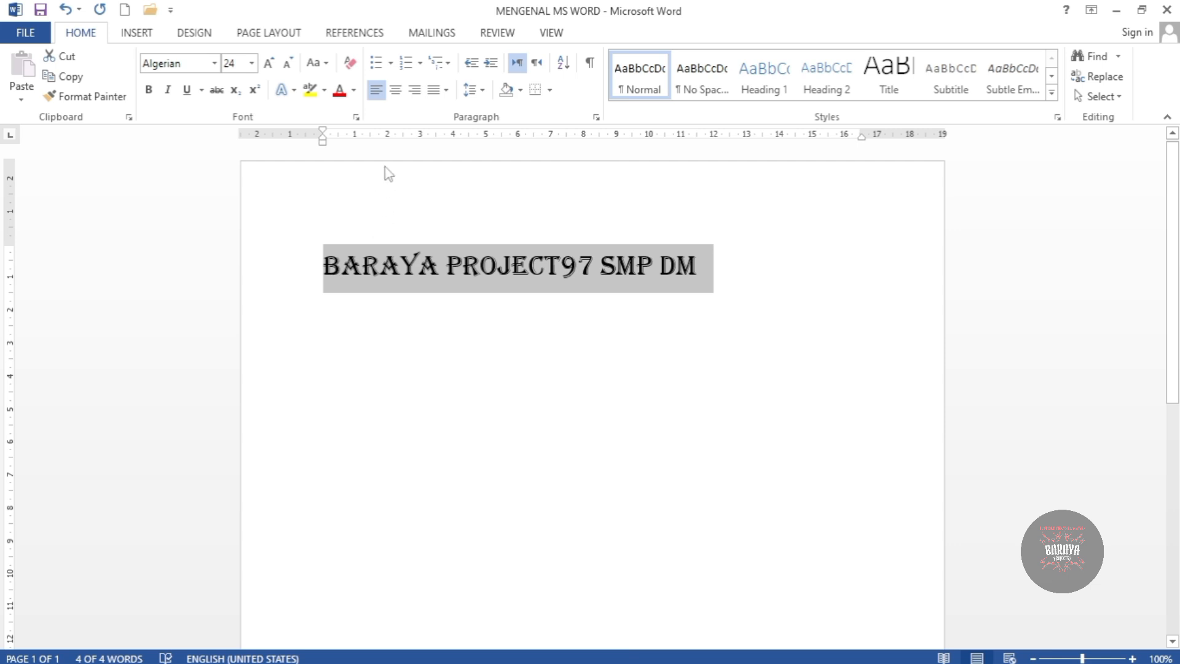
click(395, 91)
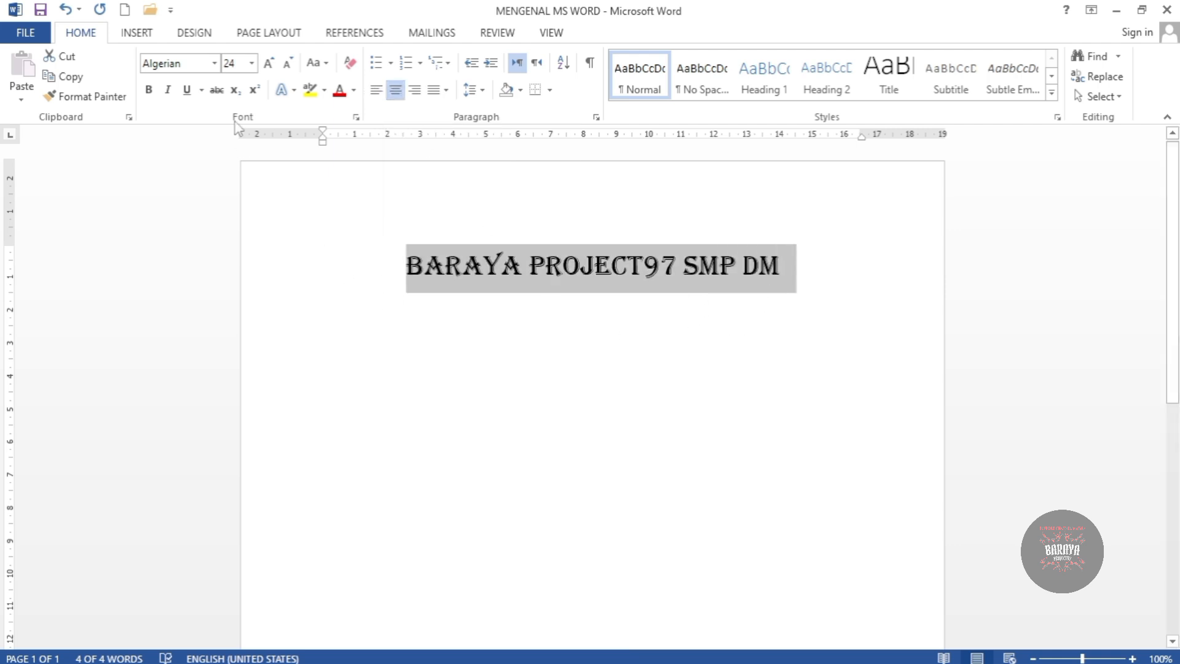
click(784, 274)
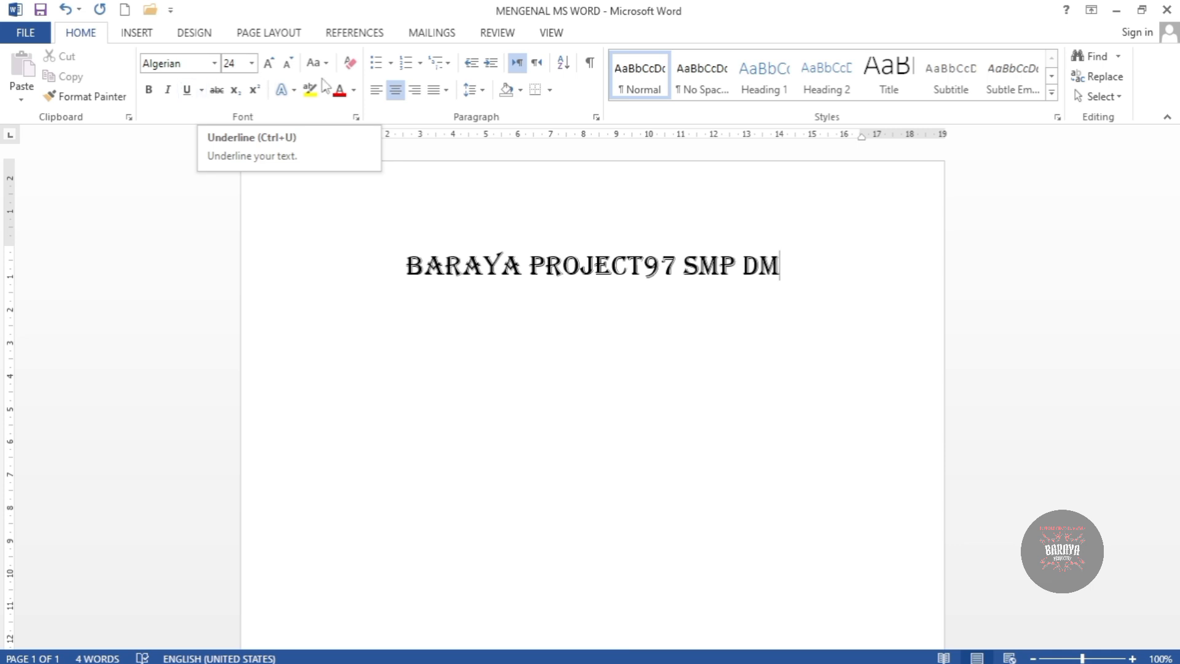
- Look through the Insert, Design, Page Layout and References command groups and return to the Home commands
click(134, 34)
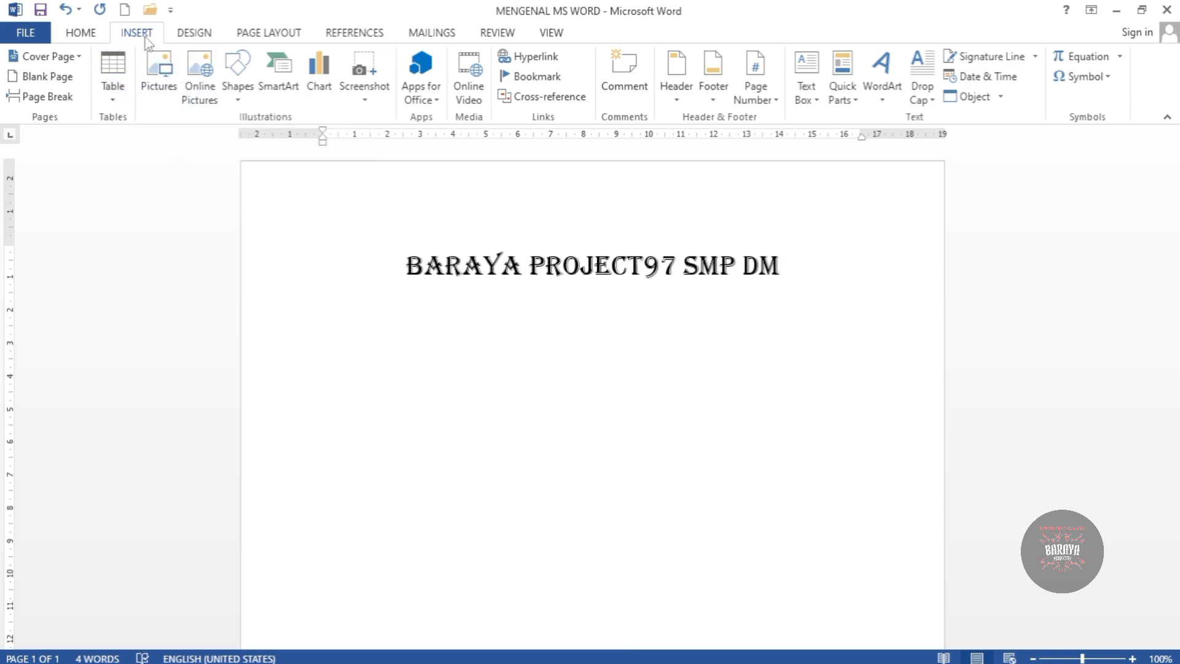
click(206, 36)
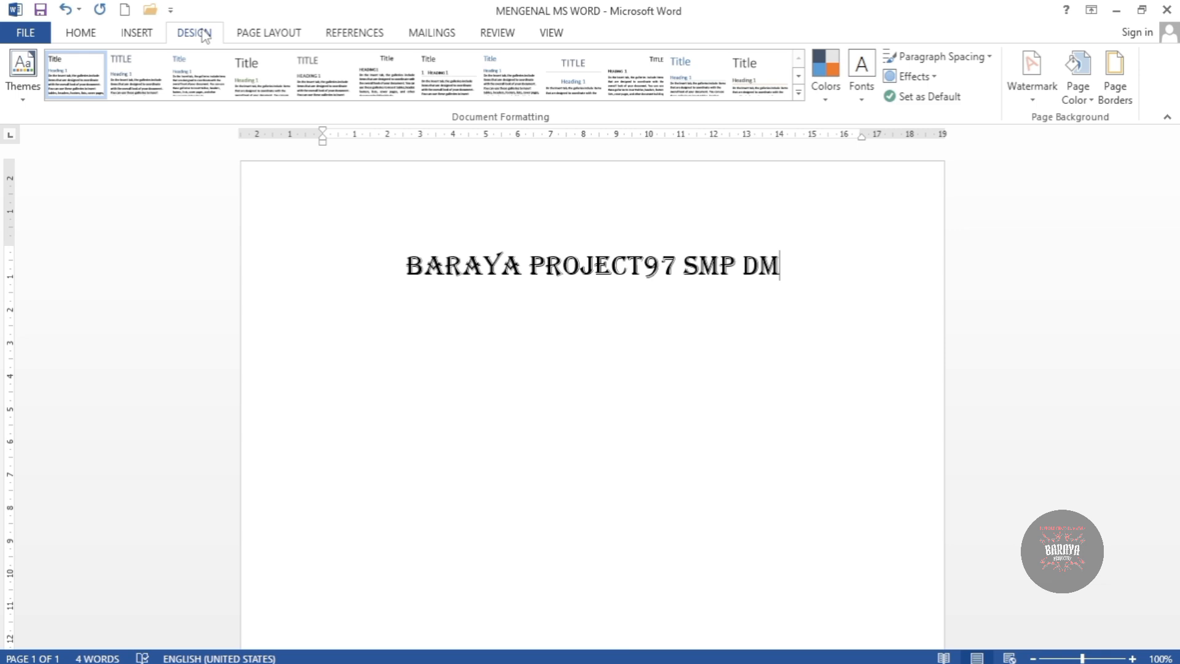
click(255, 38)
click(340, 39)
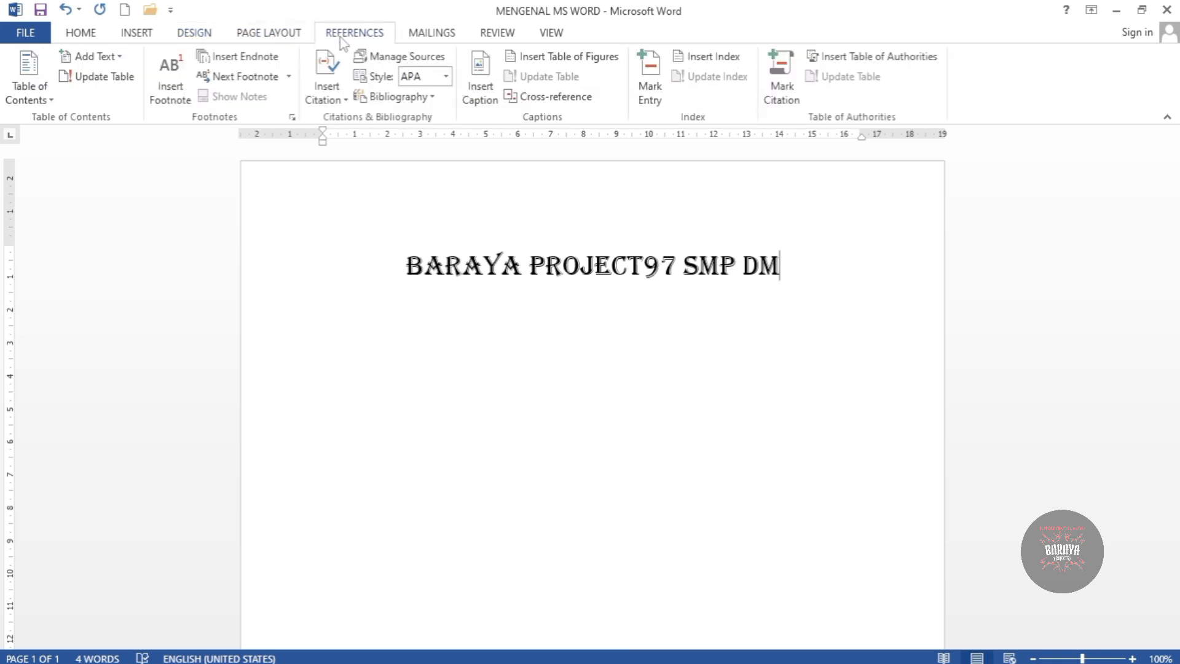
click(86, 36)
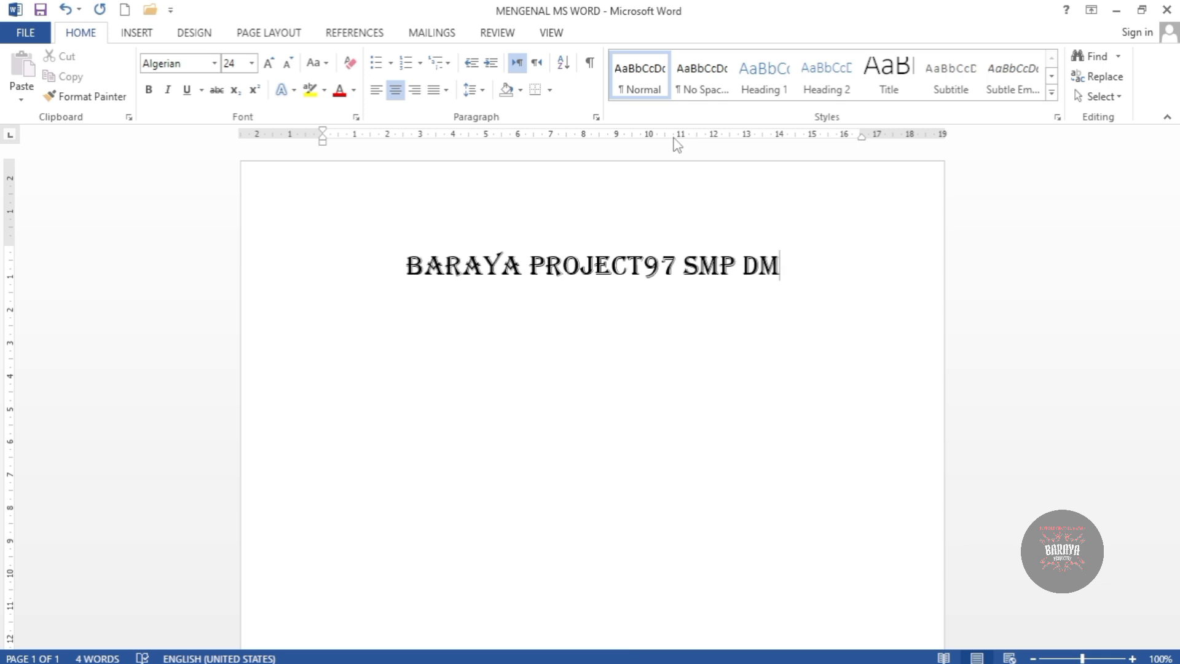
- Hide the ruler, check the Home commands without it, and show the ruler again
click(551, 34)
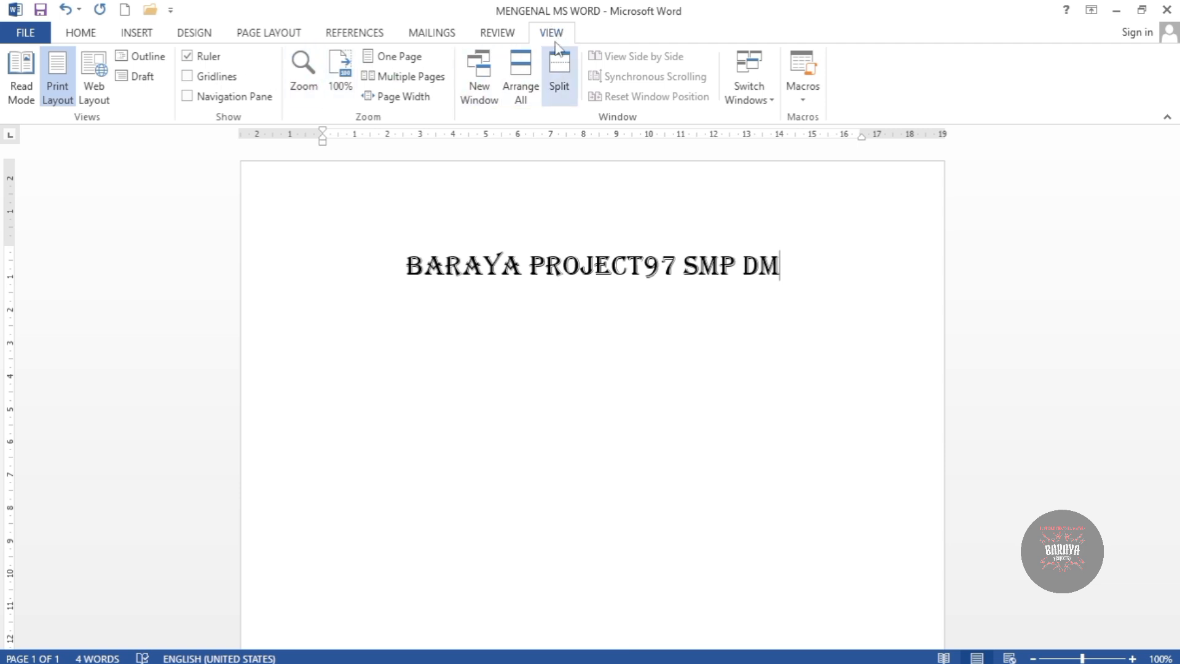
click(186, 57)
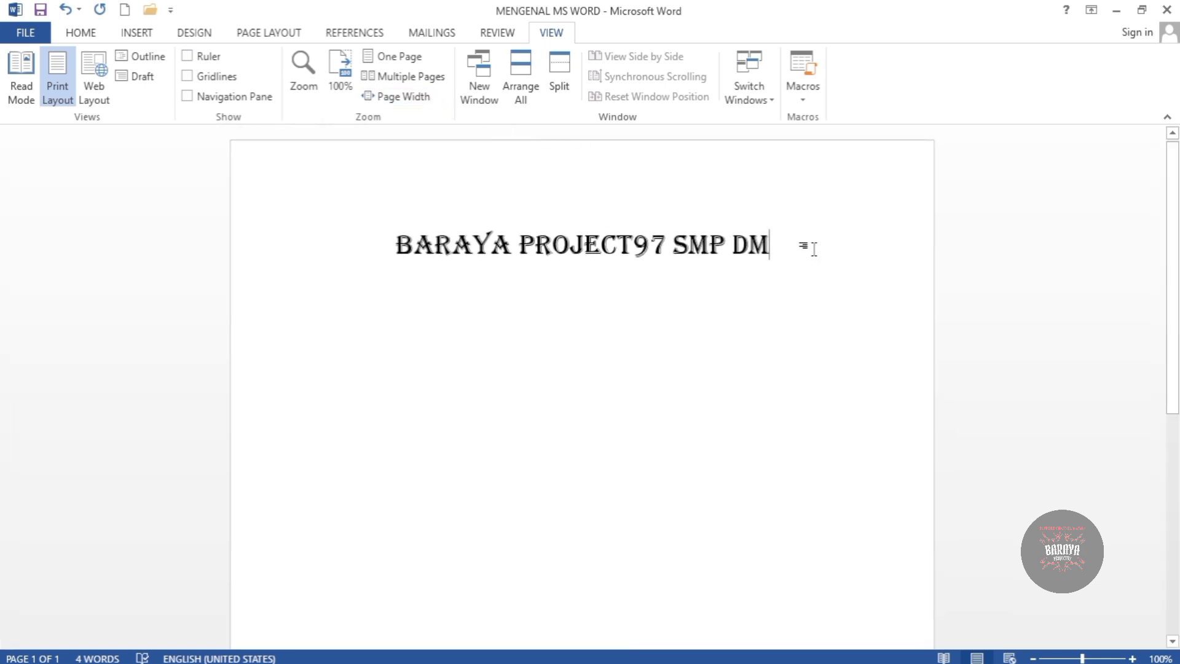
click(80, 32)
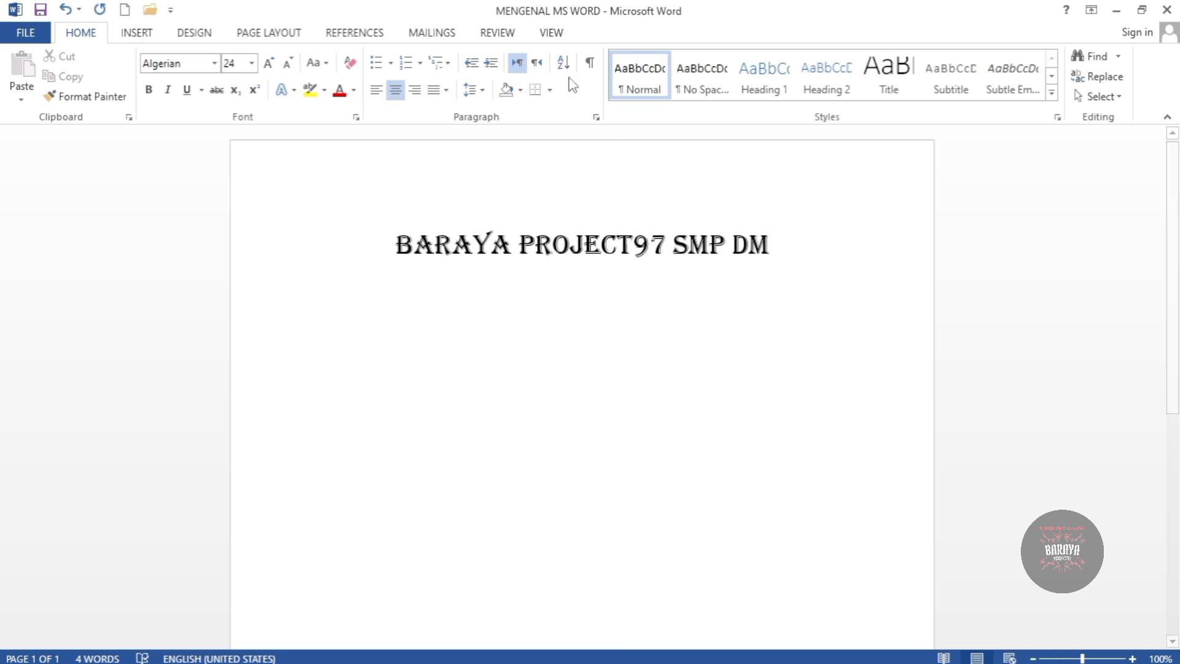
click(553, 33)
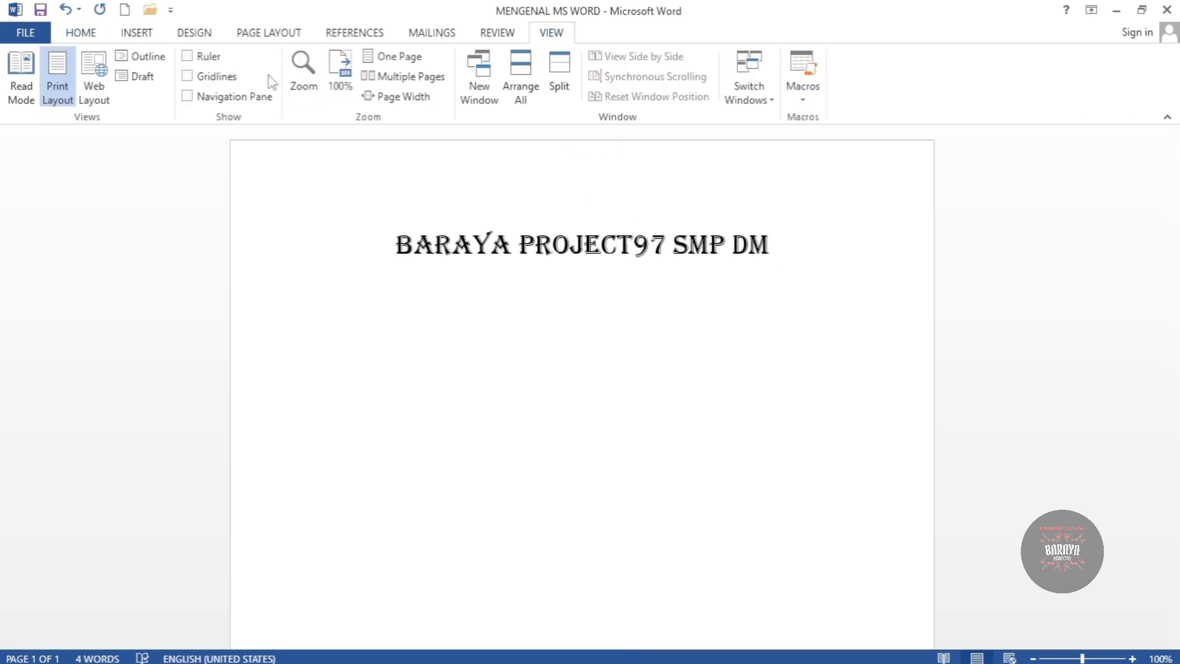
click(189, 56)
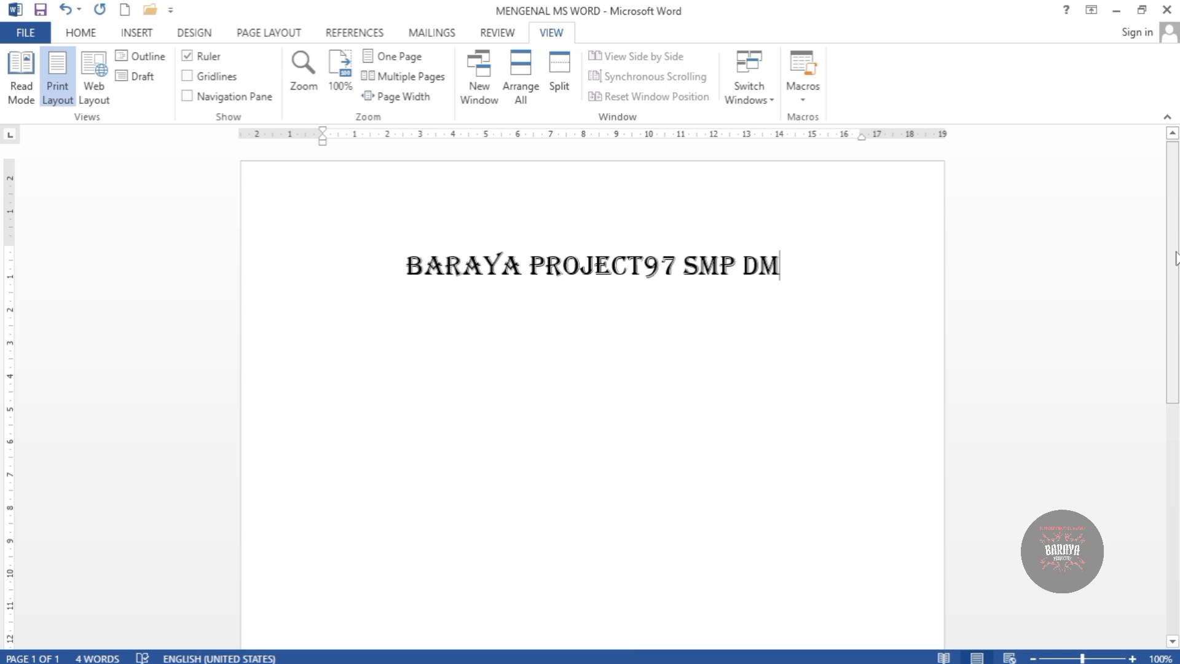
- Insert and remove a blank line below the heading, and try the page zoom, leaving it at 100%
drag(1175, 274, 1167, 242)
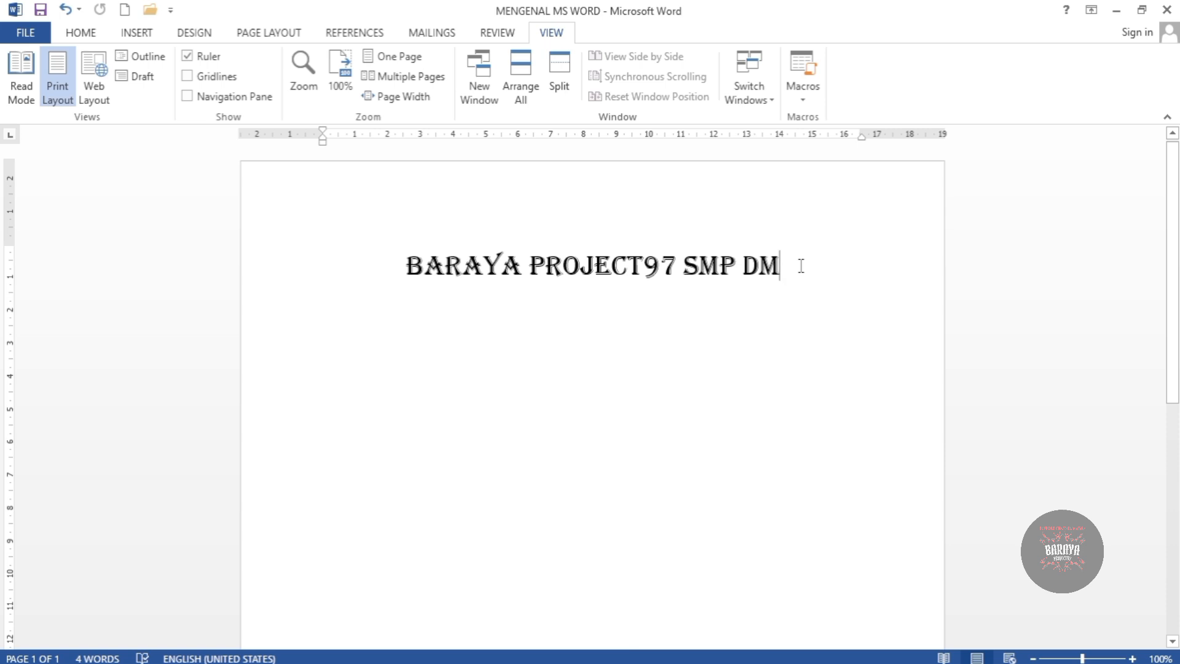
key(Return)
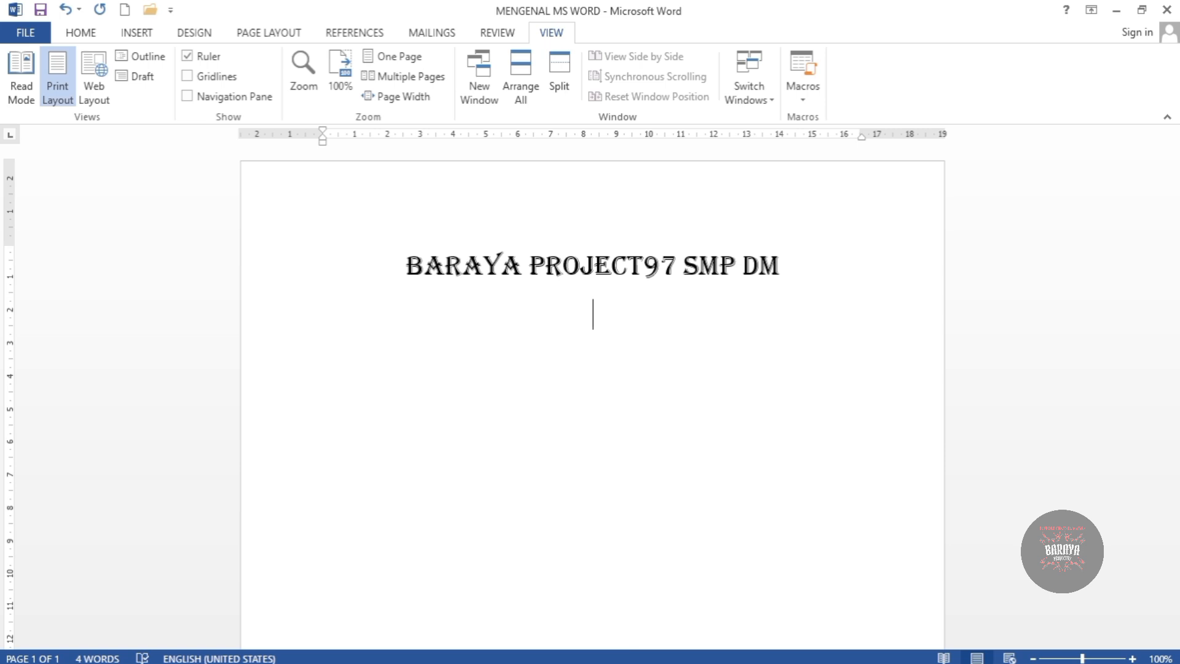
key(BackSpace)
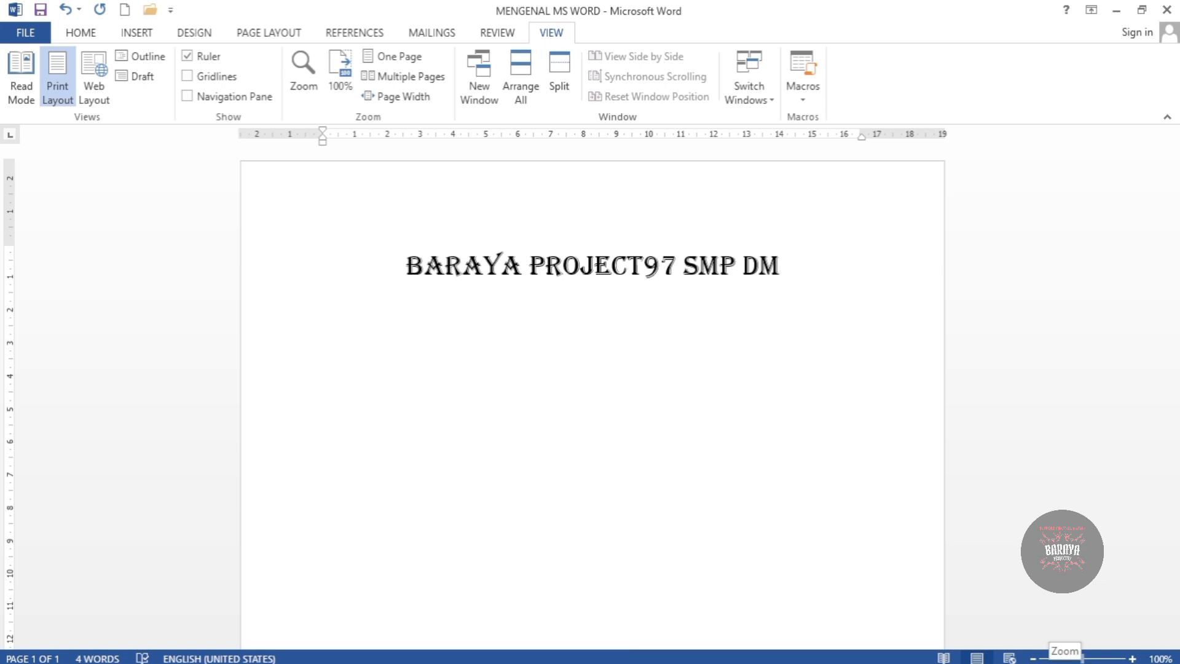
mouse_move(1082, 659)
mouse_down()
mouse_move(1098, 658)
mouse_move(1063, 659)
mouse_move(1082, 659)
mouse_up()
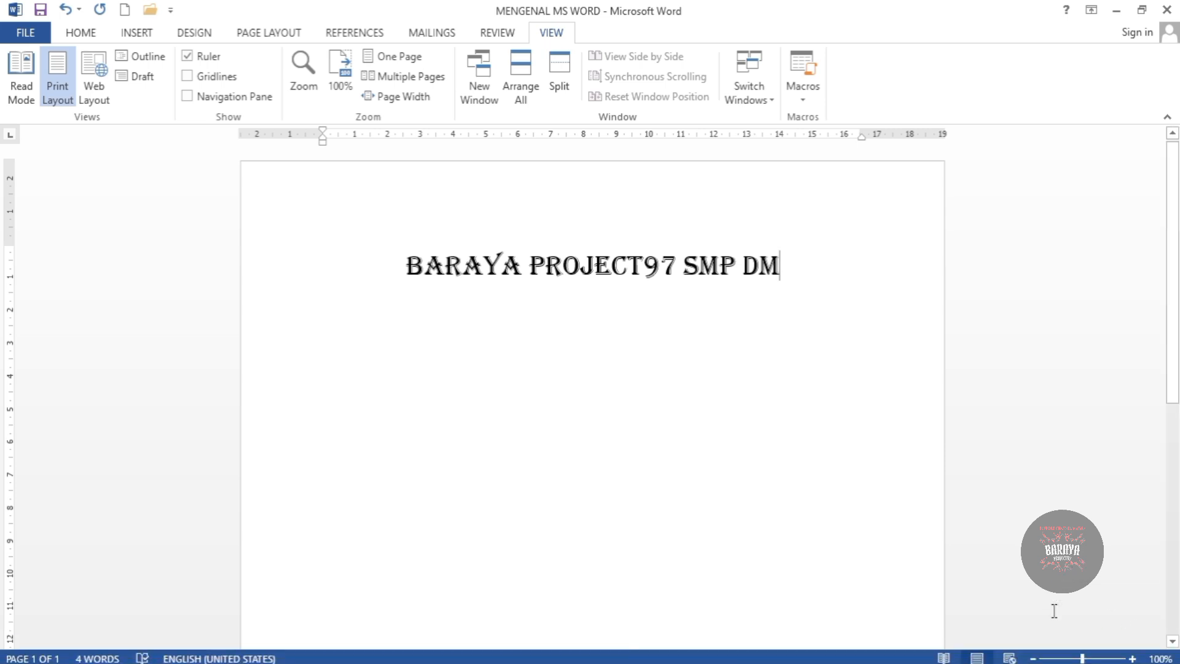
mouse_move(1082, 658)
mouse_down()
mouse_move(1072, 659)
mouse_move(1094, 659)
mouse_move(1082, 659)
mouse_up()
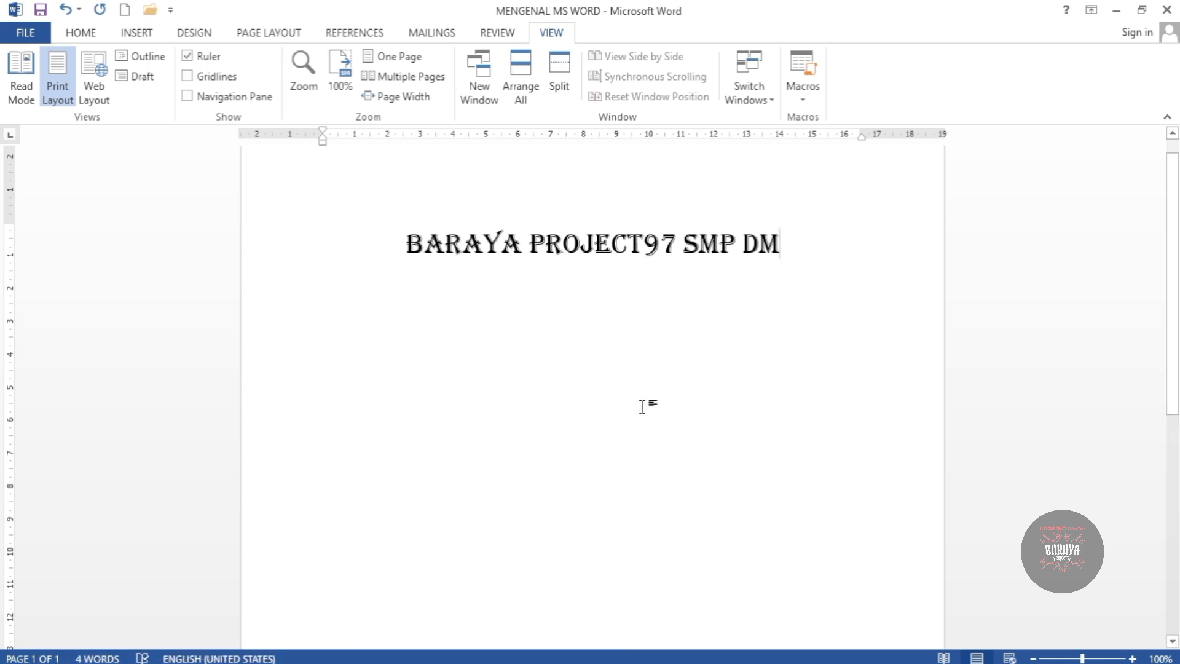
- Add blank lines below the heading until the document runs onto a second page
key(Return)
key(Return)
key(Return)
key(Return)
key(Return)
key(Return)
key(Return)
key(Return)
key(Return)
key(Return)
key(Return)
key(Return)
key(Return)
key(Return)
key(Return)
key(Return)
key(Return)
key(Return)
key(Return)
key(Return)
key(Return)
key(Return)
key(Return)
key(Return)
key(Return)
key(Return)
key(Return)
key(Return)
key(Return)
key(Return)
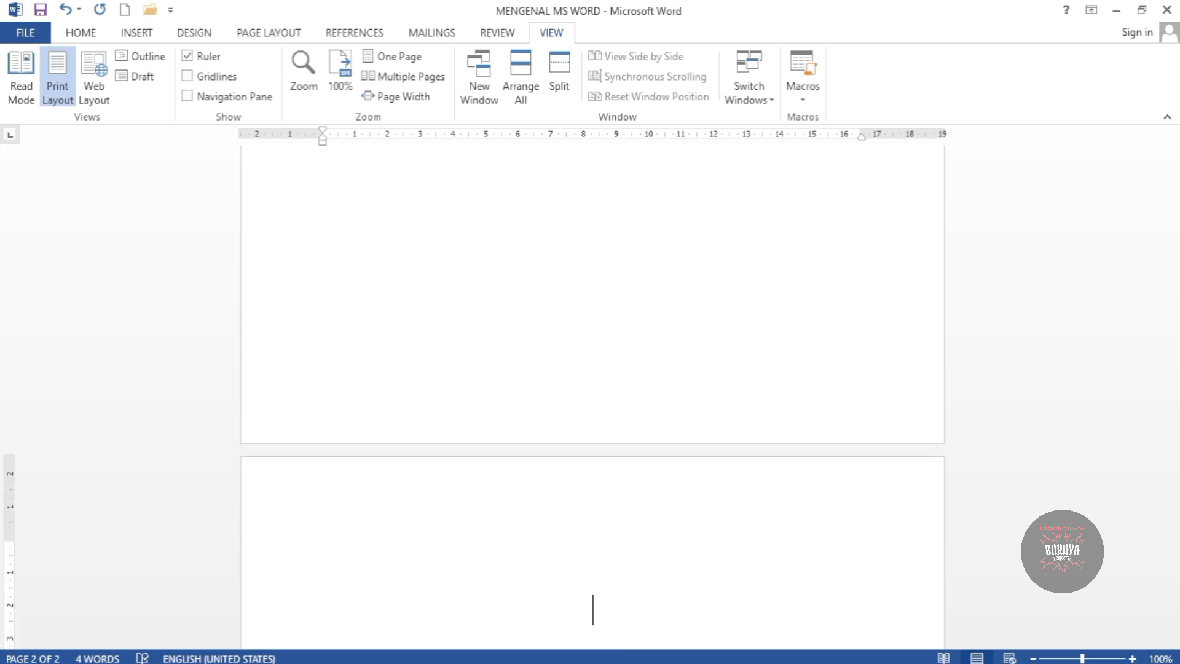
- Examine the two-page document from the heading on page 1 to the blank lines on page 2
scroll(669, 464, up, 15)
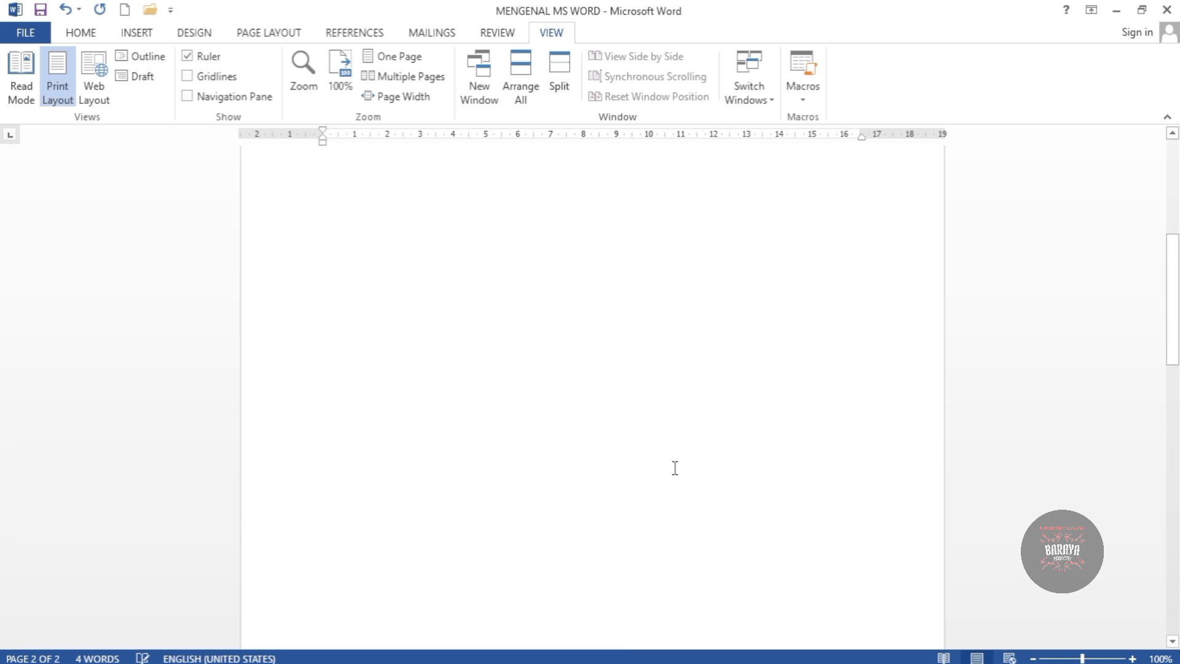
scroll(690, 326, up, 2)
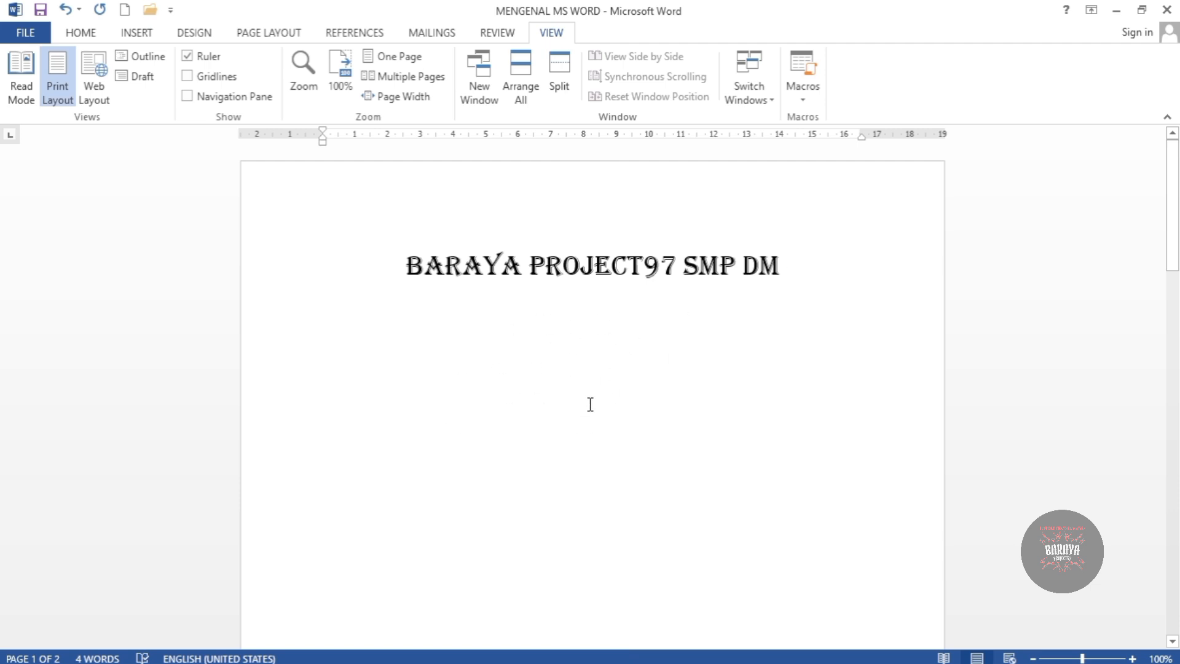
scroll(598, 384, down, 2)
scroll(598, 385, up, 2)
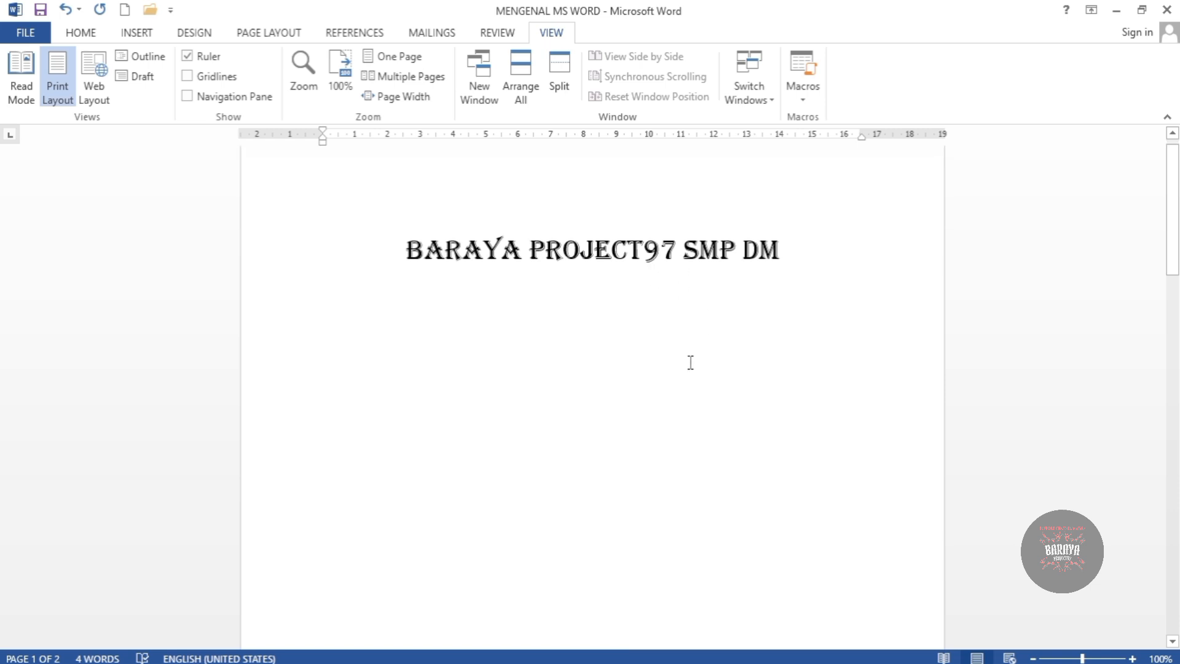
scroll(688, 364, down, 10)
click(595, 413)
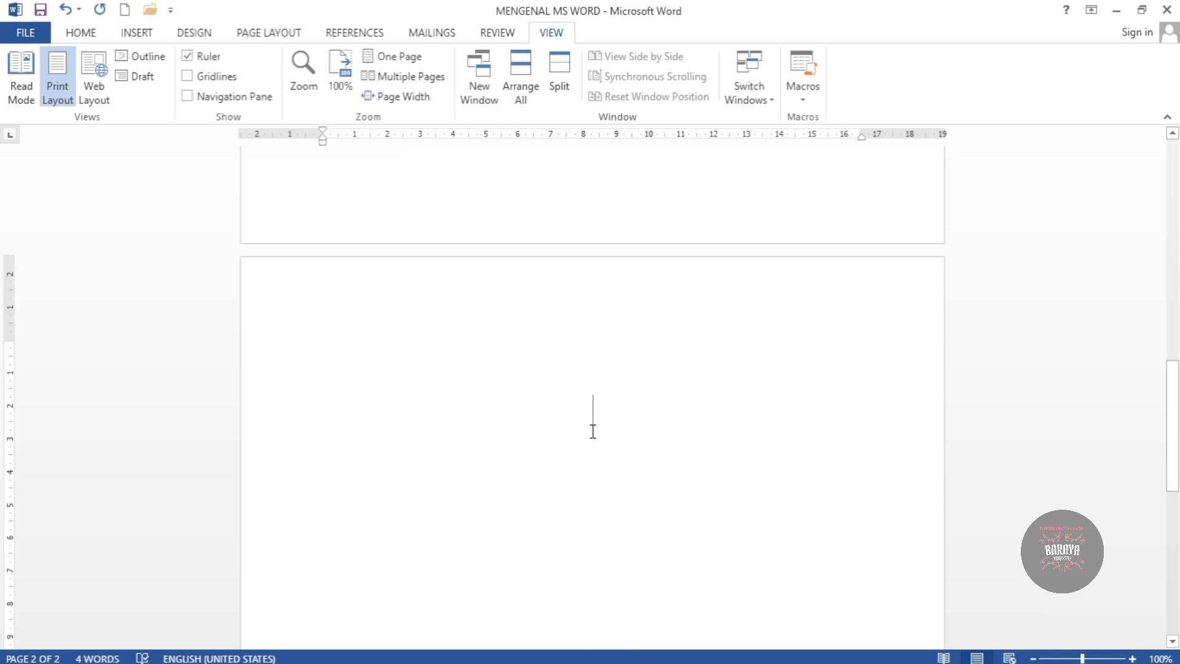
scroll(591, 433, down, 3)
scroll(584, 419, up, 2)
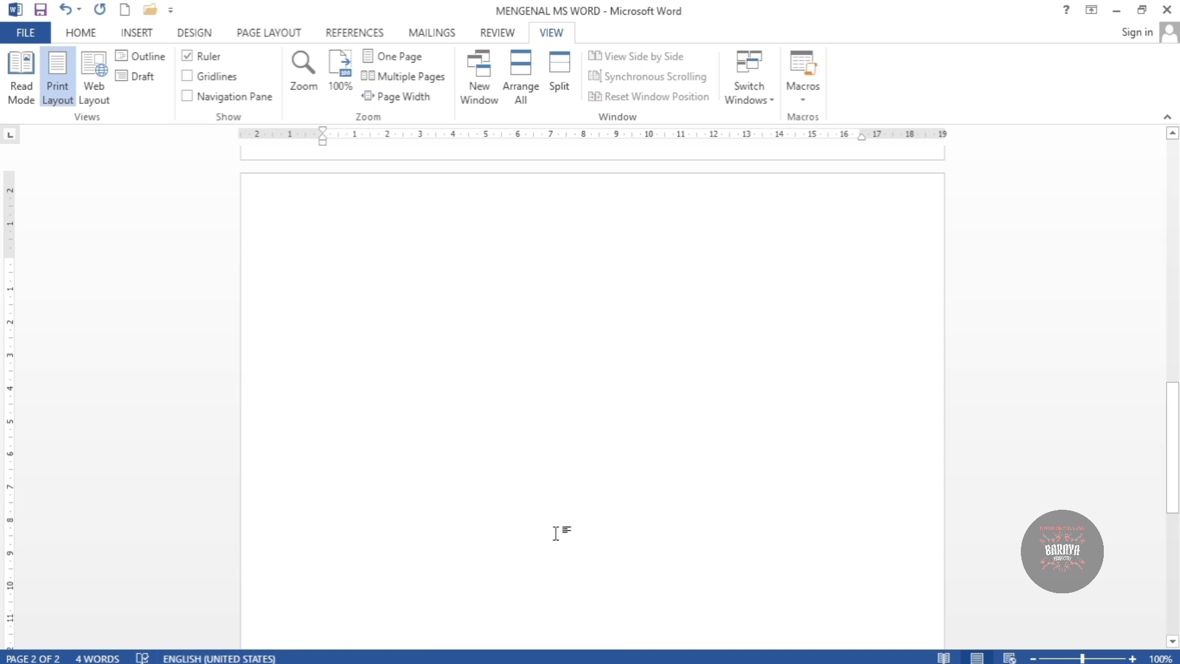
scroll(670, 424, up, 4)
scroll(670, 424, up, 2)
scroll(757, 504, down, 2)
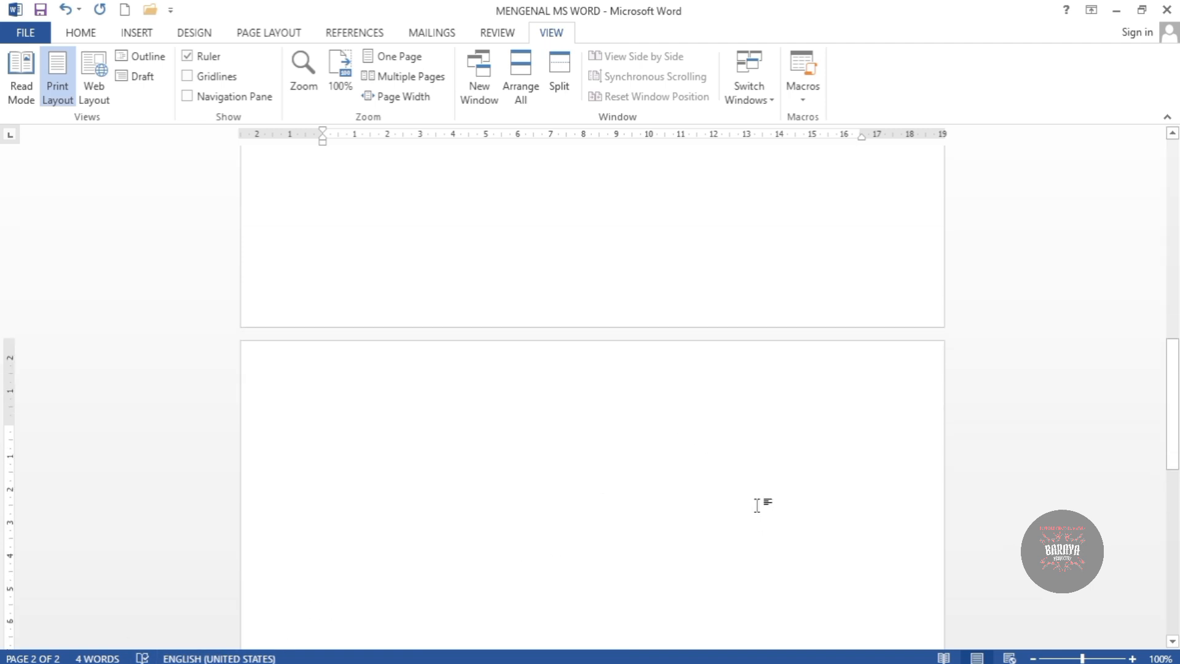
scroll(757, 504, down, 10)
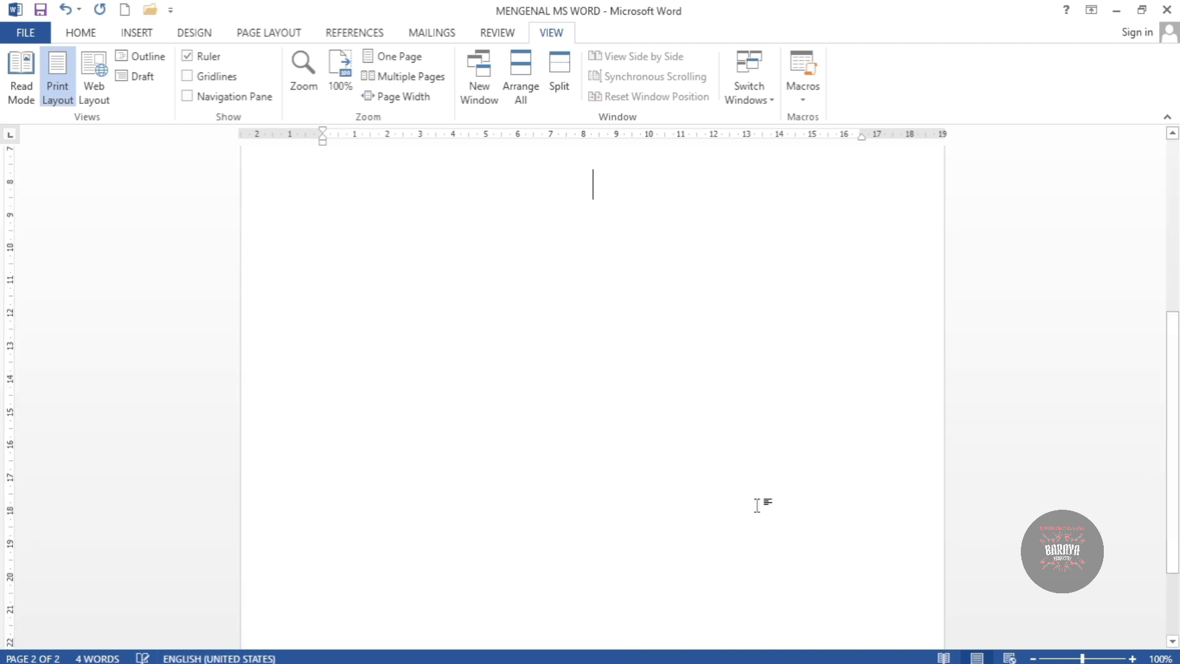
- Remove all the blank lines below the heading so the document is a single page
key(BackSpace)
key(BackSpace)
key(BackSpace)
key(BackSpace)
key(BackSpace)
key(BackSpace)
key(BackSpace)
key(BackSpace)
key(BackSpace)
key(BackSpace)
key(BackSpace)
key(BackSpace)
key(BackSpace)
key(BackSpace)
key(BackSpace)
key(BackSpace)
key(BackSpace)
key(BackSpace)
key(BackSpace)
key(BackSpace)
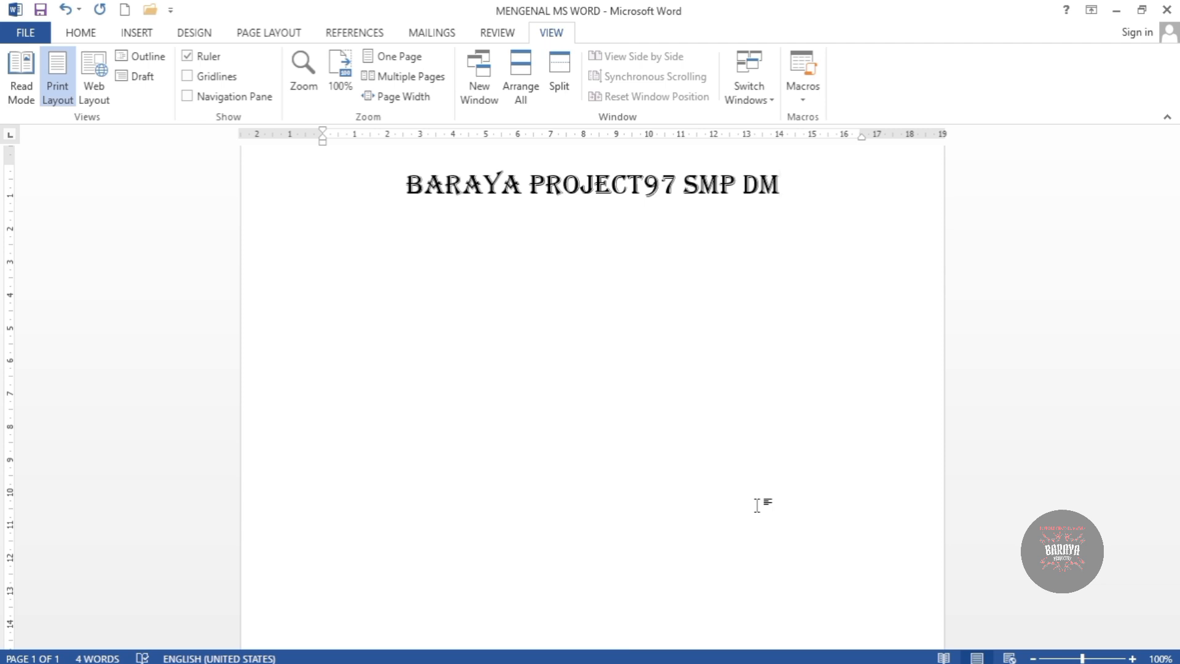
- Shrink the document window and maximize it again, and start closing the document but cancel
click(1142, 10)
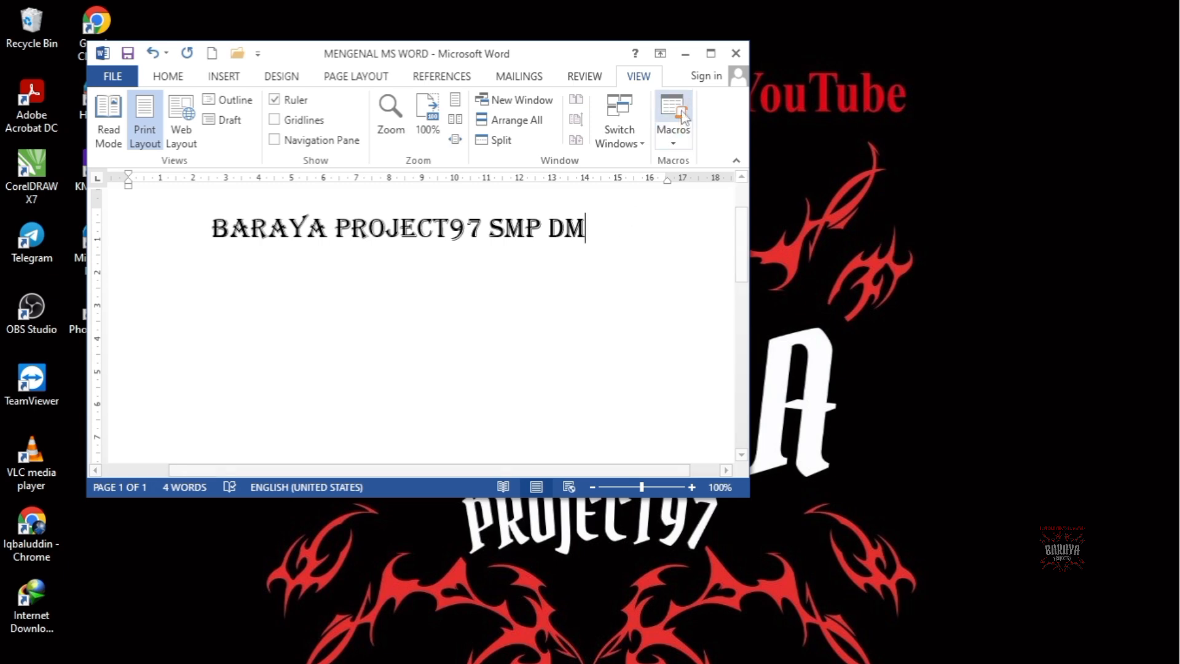
click(711, 54)
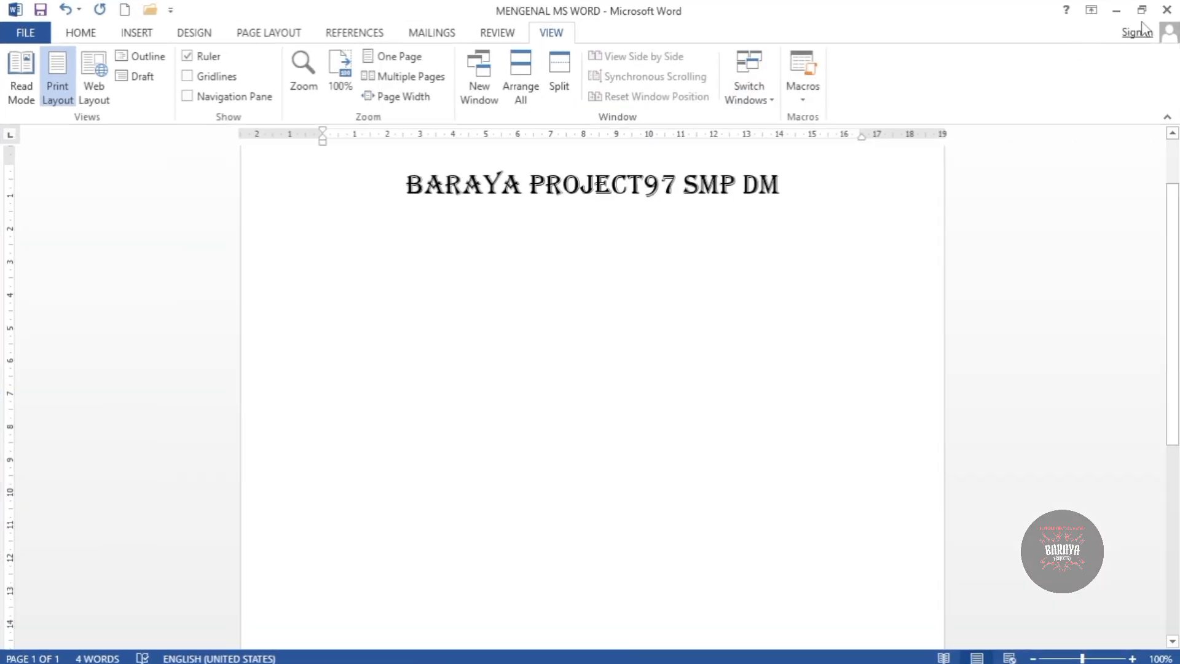
click(1171, 10)
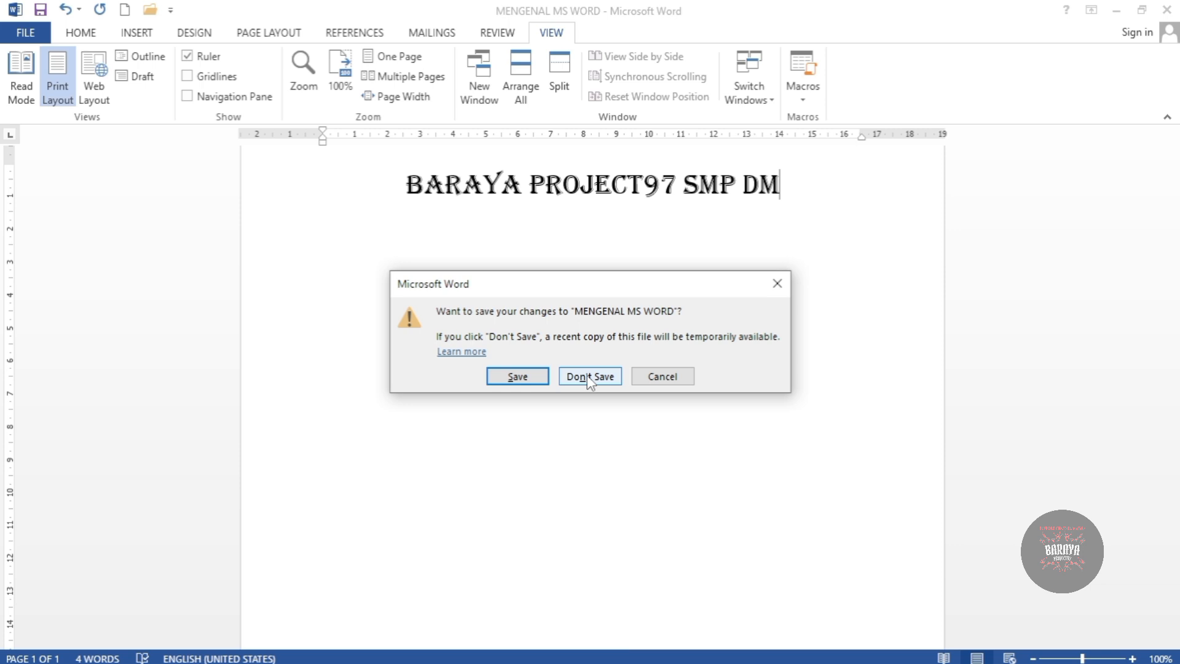
click(672, 377)
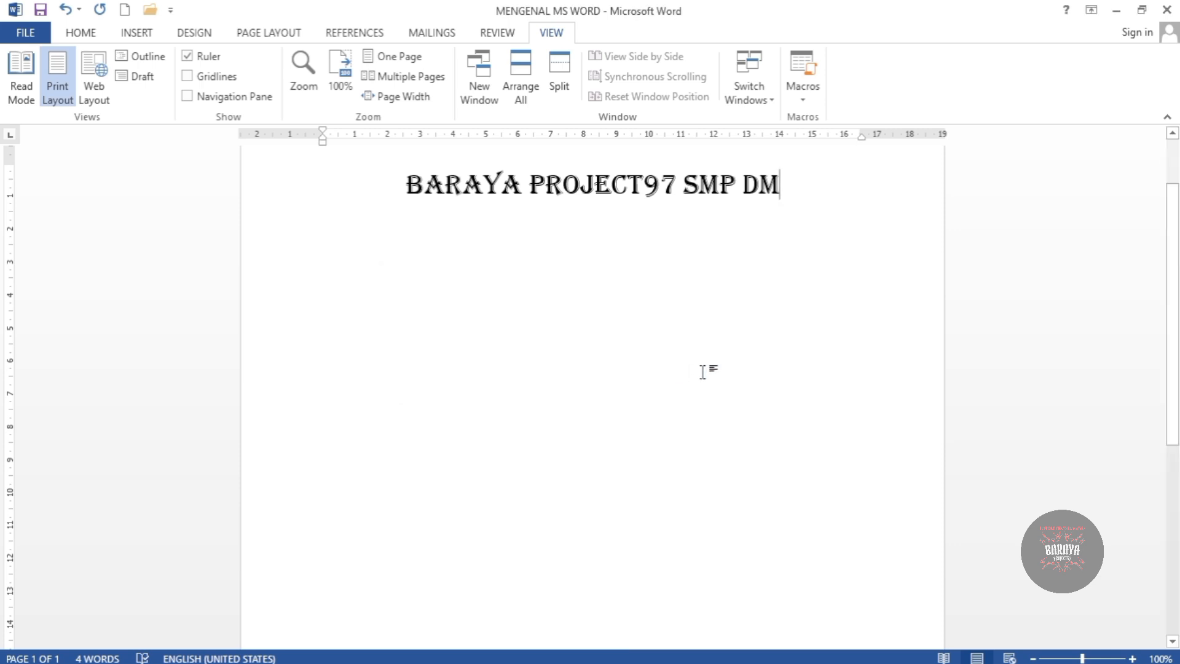
scroll(713, 362, up, 1)
scroll(723, 360, up, 2)
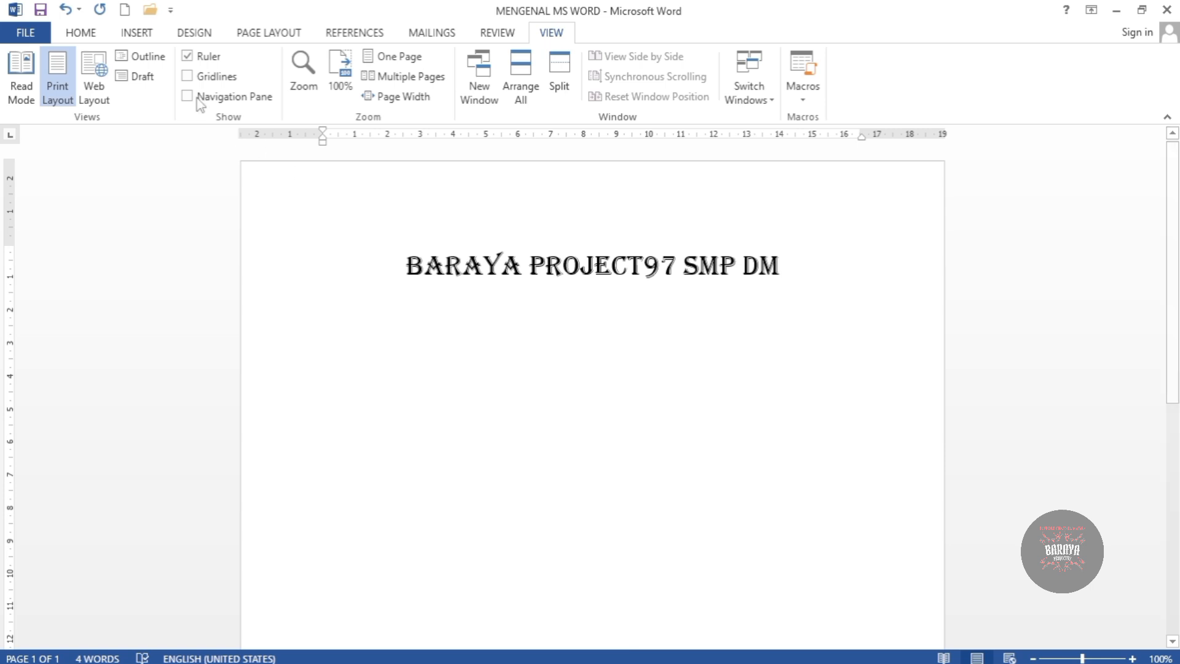
- Show the Home commands and close the MENGENAL MS WORD document
click(80, 32)
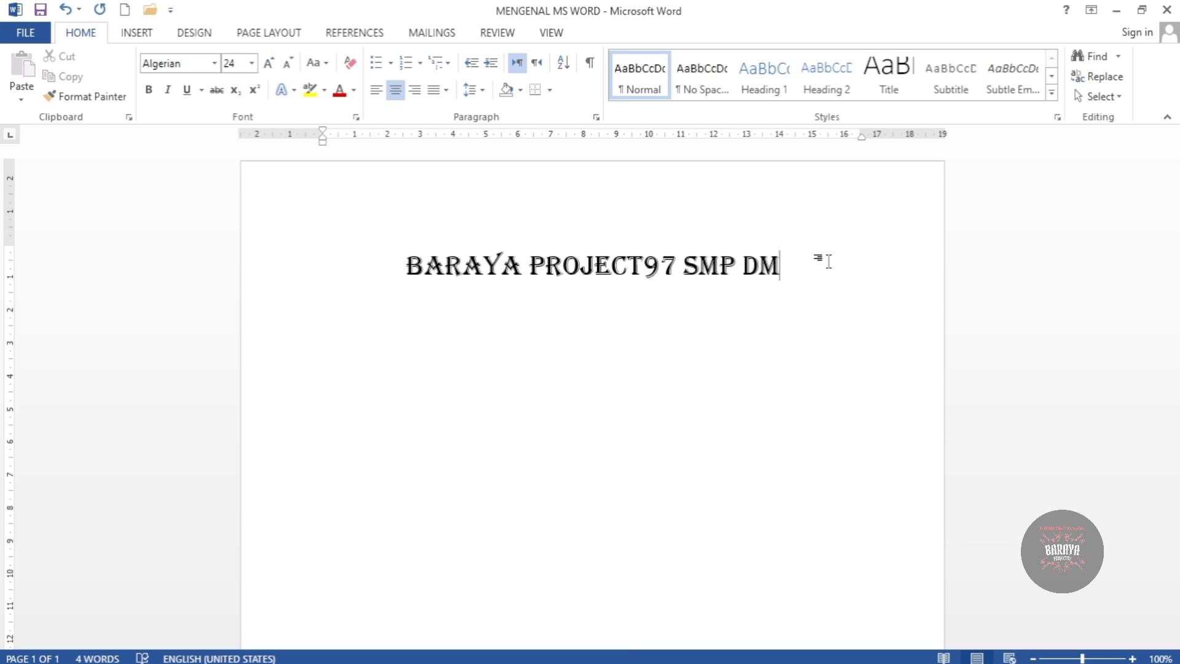
click(1166, 9)
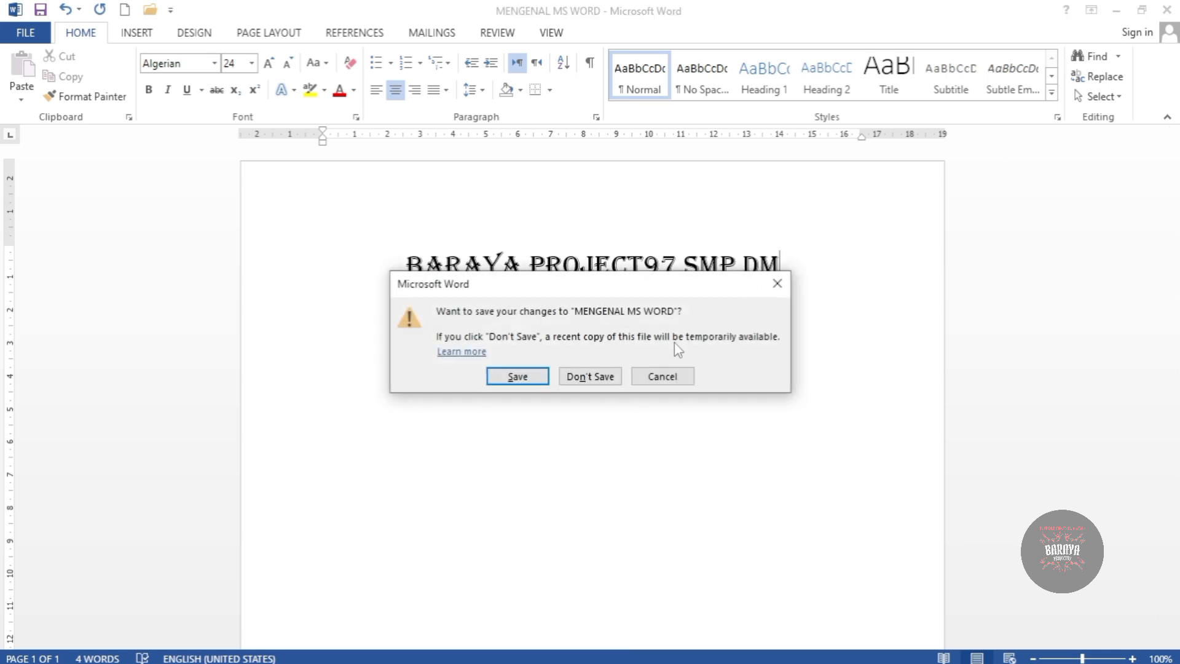